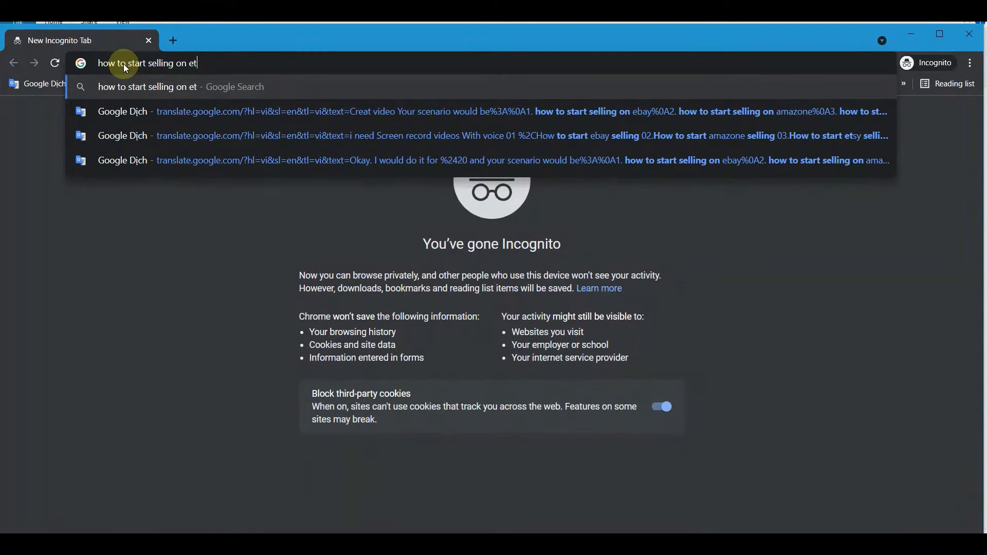
Search Google for 'how to start selling on etsy' and scroll through the step-by-step results.
type("sy")
key("Return")
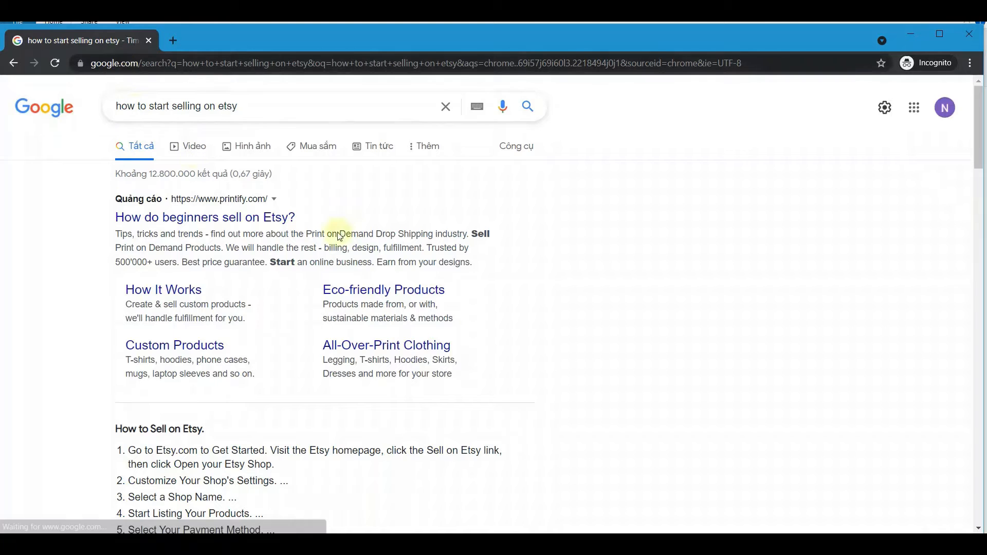
scroll(315, 326, "down", 5)
scroll(224, 273, "down", 1)
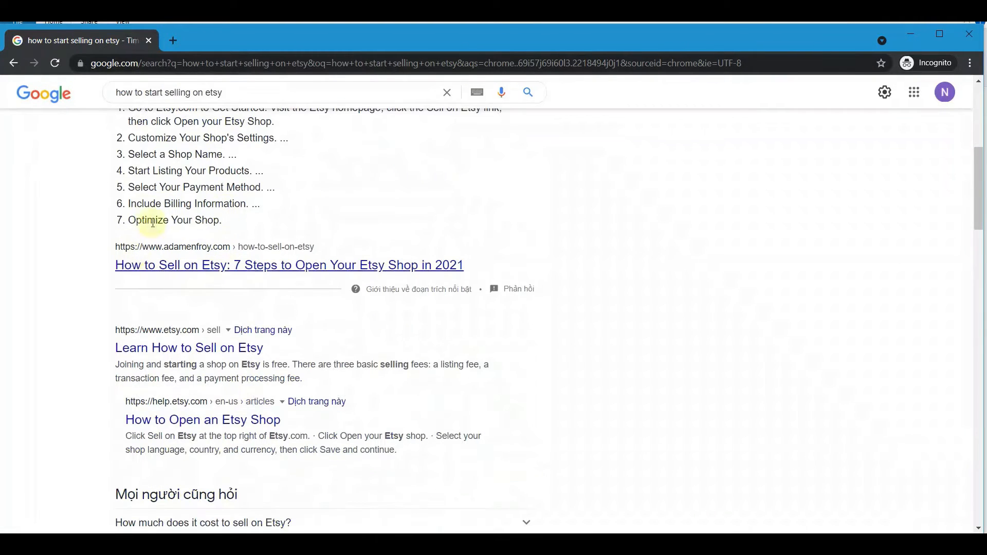
Go to Etsy's Learn How to Sell on Etsy page and choose Open your Etsy shop.
left_click(140, 350)
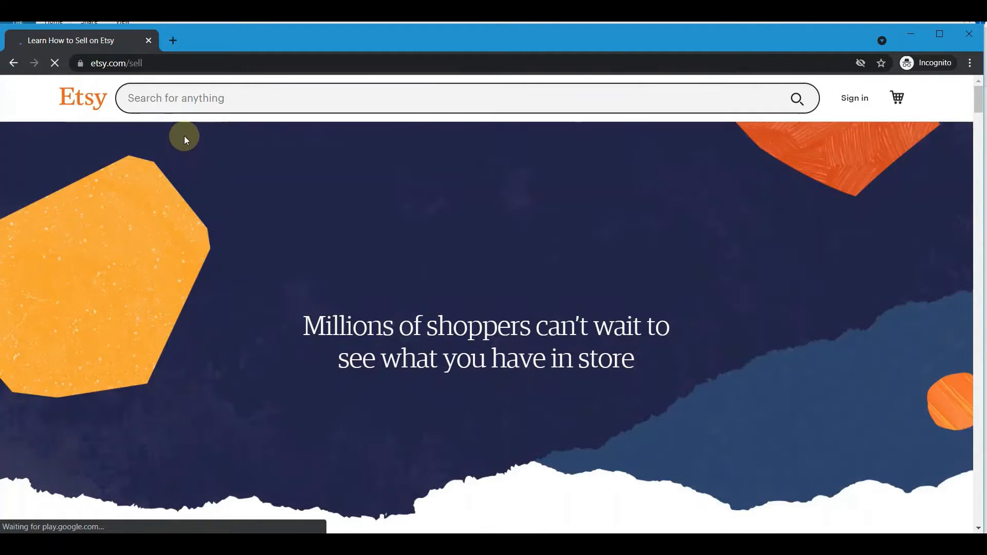
scroll(342, 190, "down", 3)
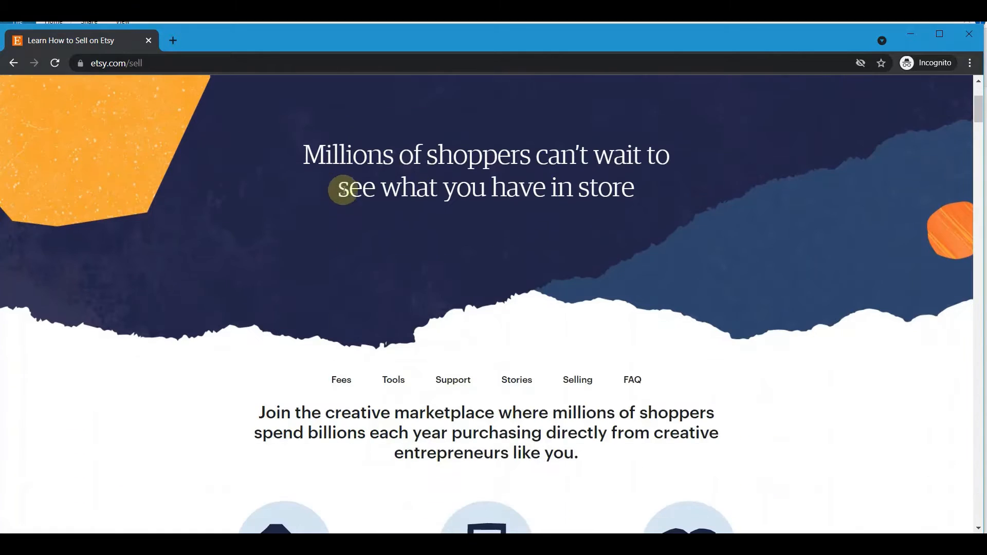
scroll(340, 198, "down", 9)
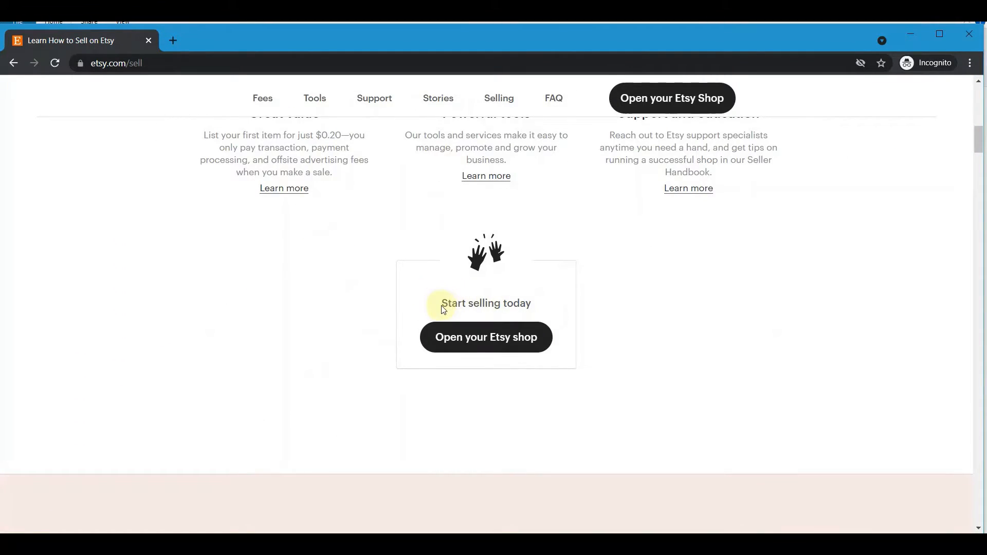
left_click_drag(442, 303, 533, 309)
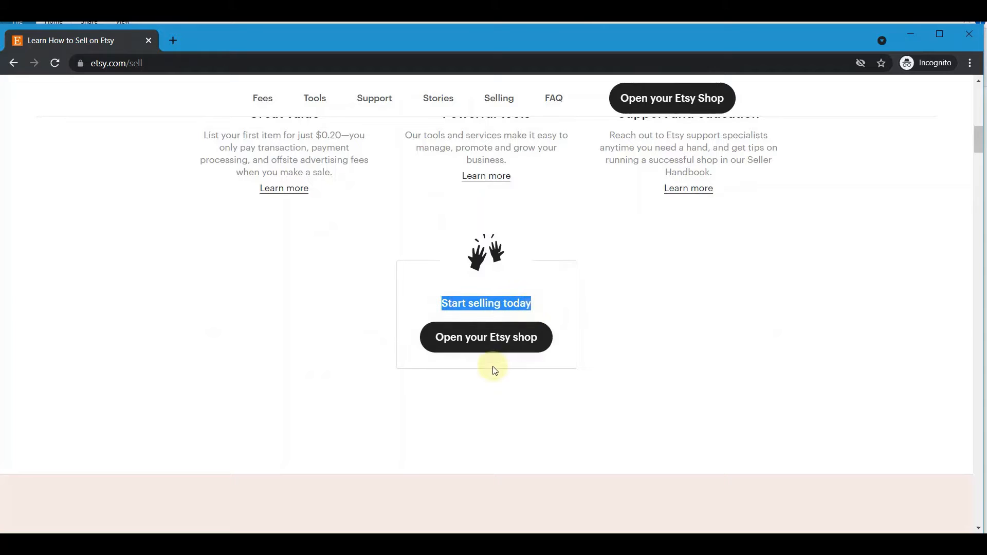
left_click(472, 383)
left_click(488, 340)
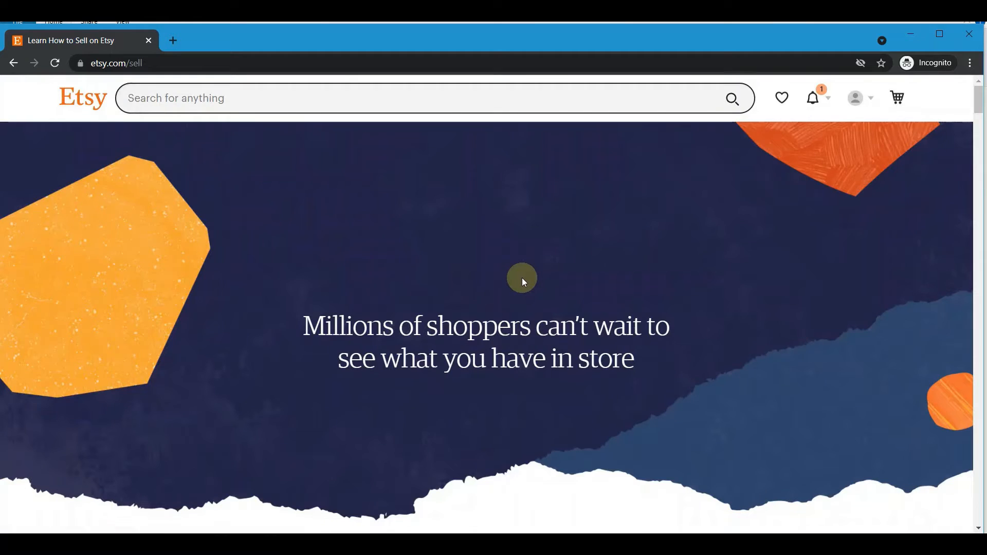
After registering, choose Open your Etsy shop again on the sell page.
scroll(521, 276, "down", 9)
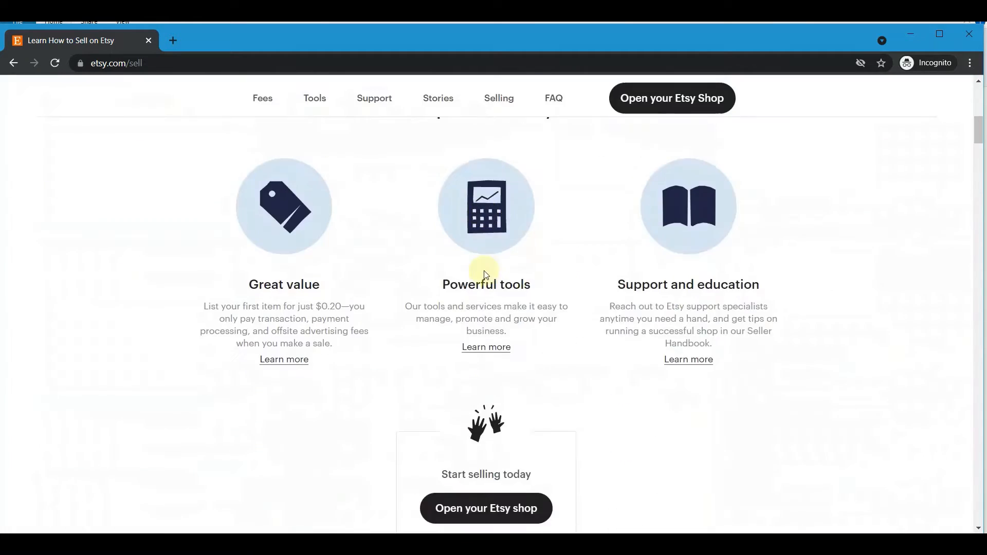
scroll(485, 275, "down", 3)
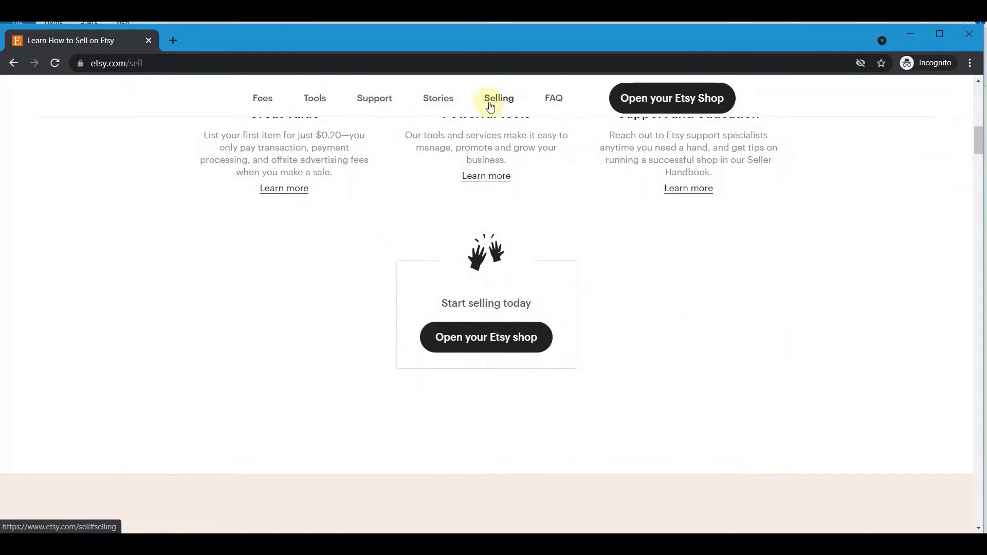
scroll(489, 175, "up", 7)
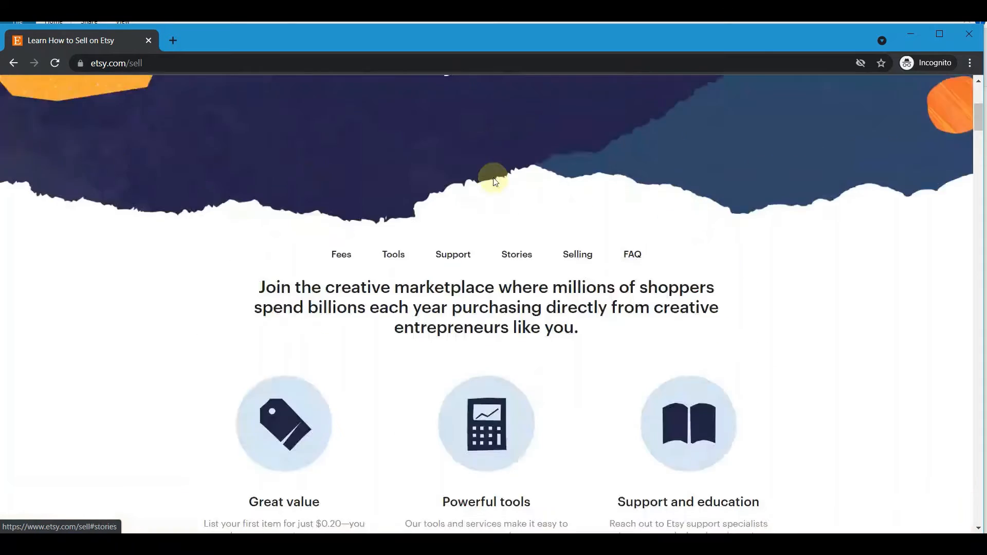
scroll(490, 182, "down", 7)
left_click(486, 334)
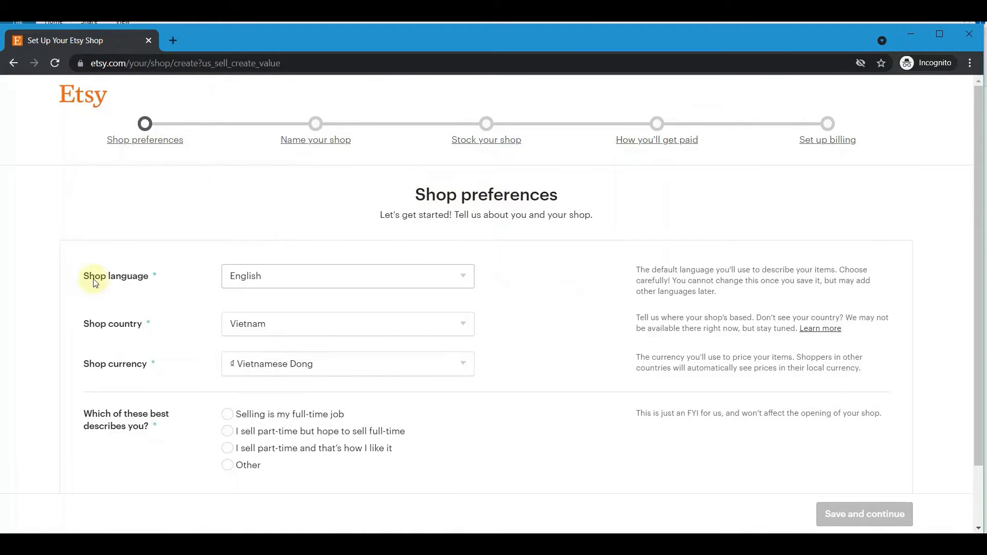
Keep English and Vietnam as shop language and country, and switch currency to United States Dollar.
left_click_drag(84, 277, 157, 280)
left_click(379, 276)
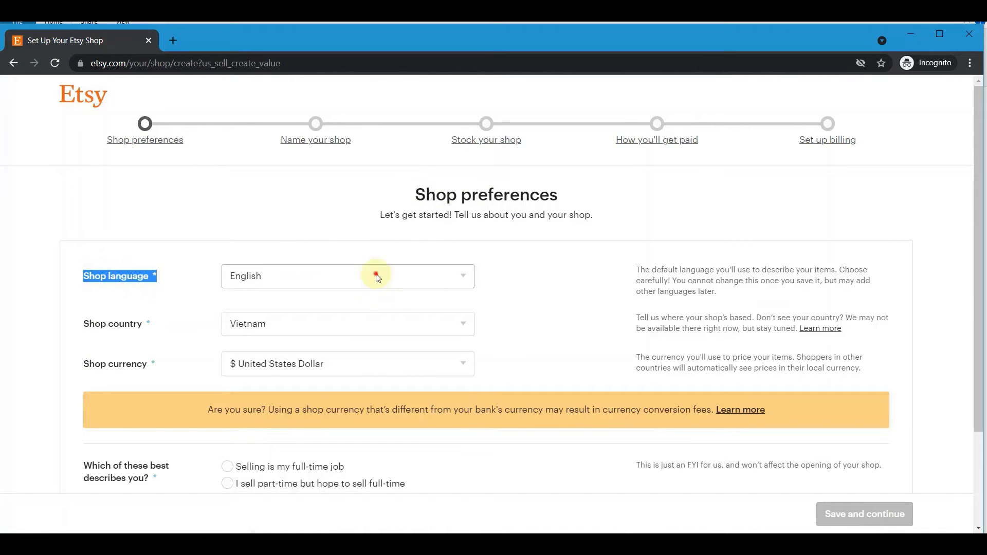
left_click(290, 318)
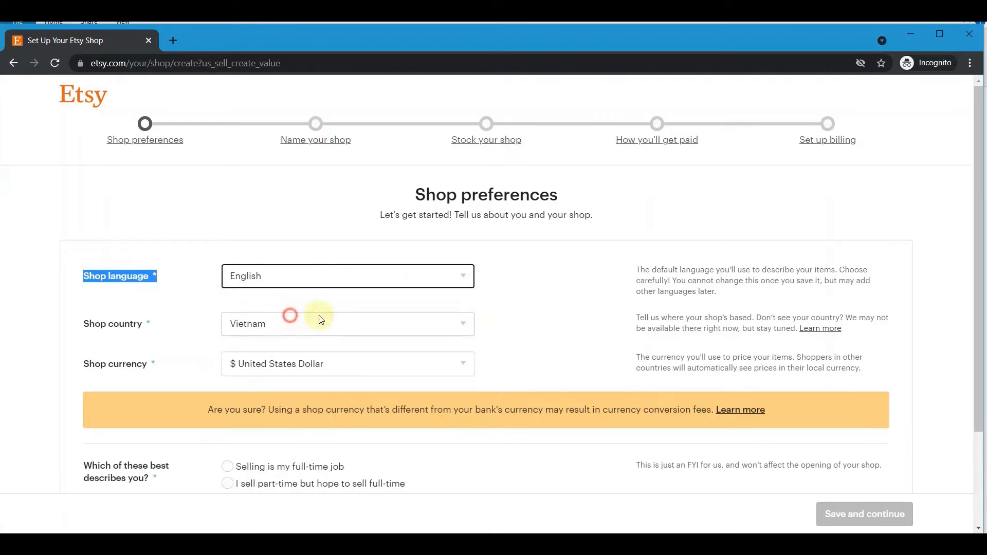
left_click(116, 324)
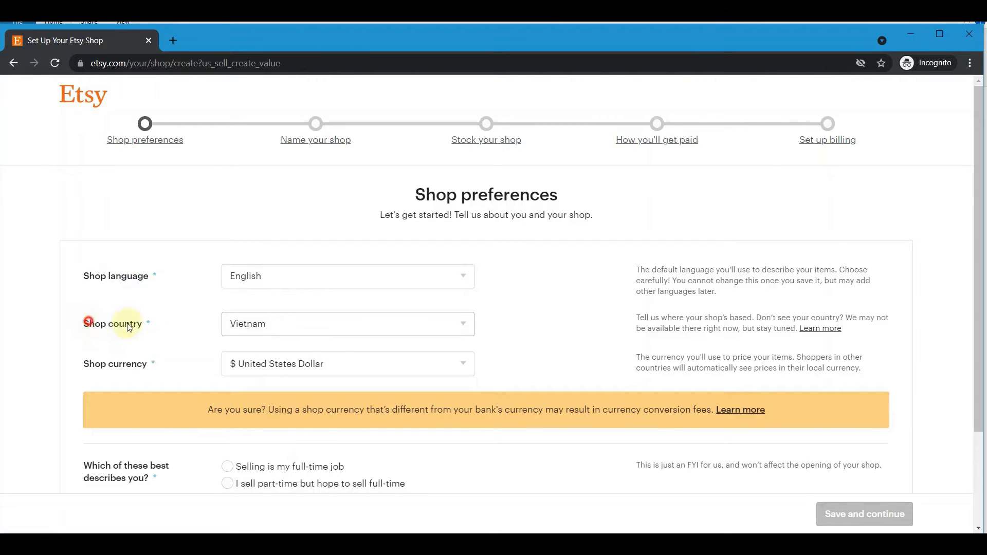
left_click_drag(90, 324, 147, 324)
left_click(268, 326)
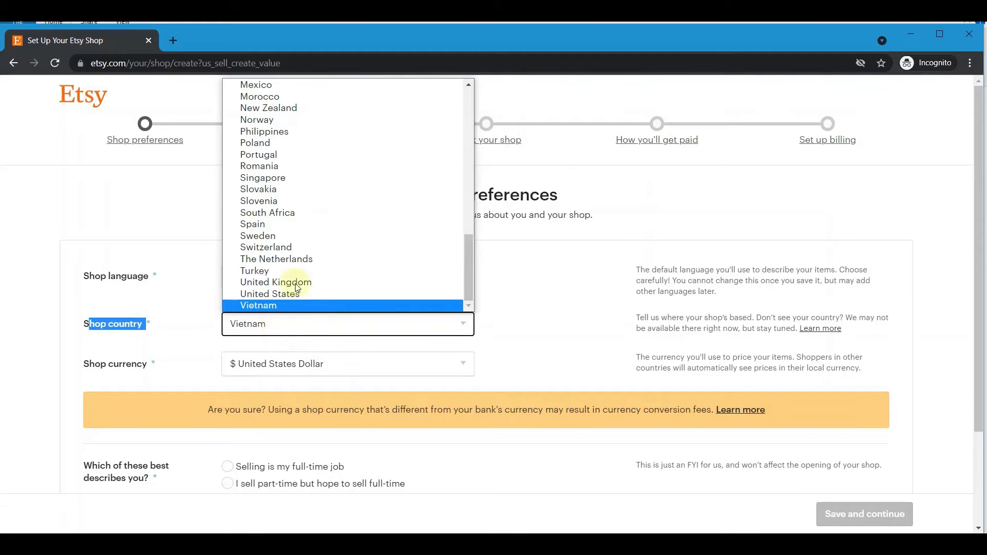
scroll(287, 260, "up", 10)
scroll(287, 260, "down", 10)
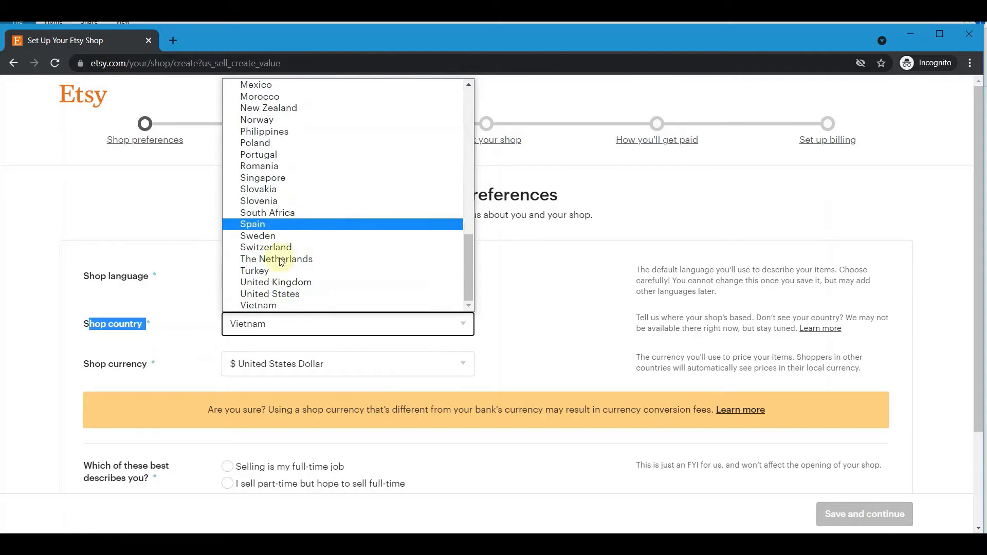
left_click(287, 305)
left_click(131, 324)
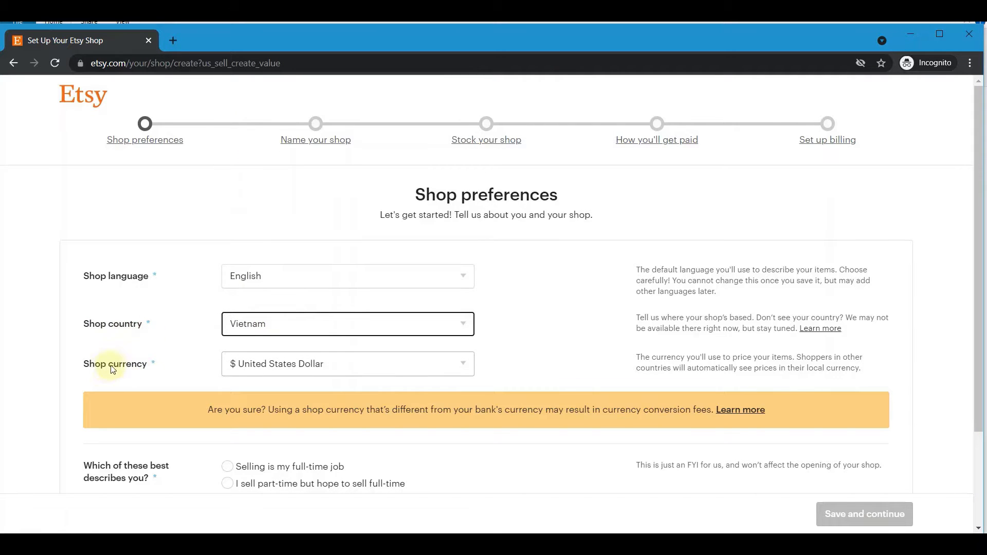
left_click(352, 364)
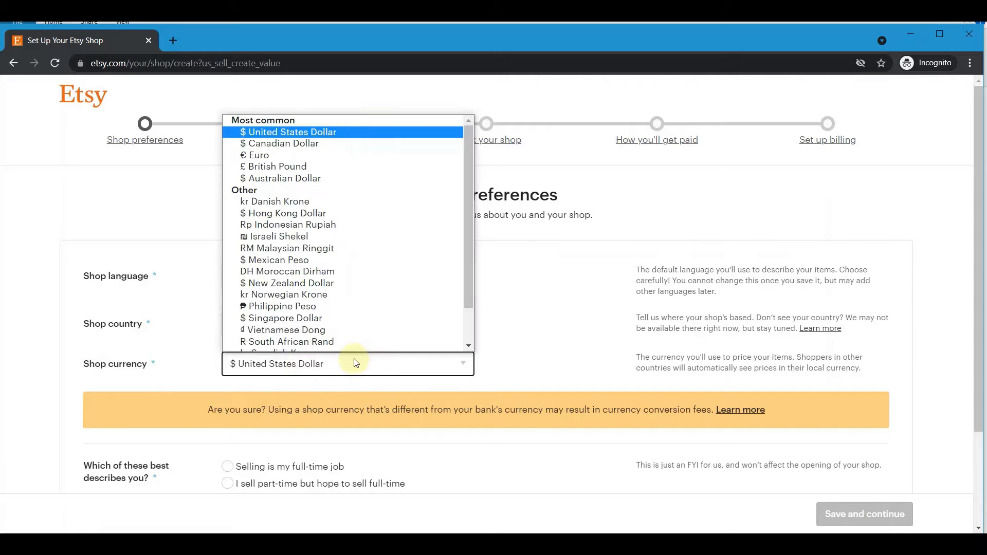
scroll(310, 190, "up", 1)
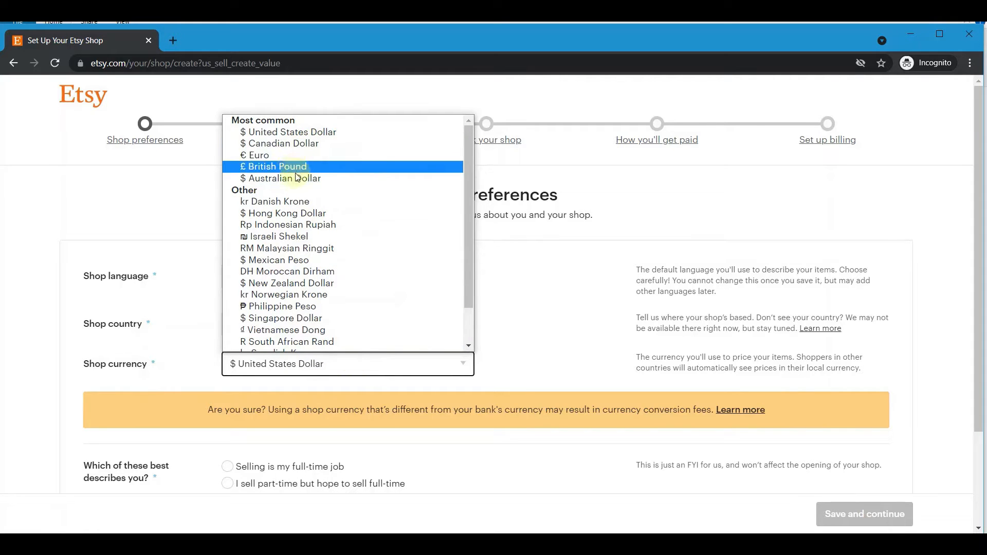
left_click(311, 134)
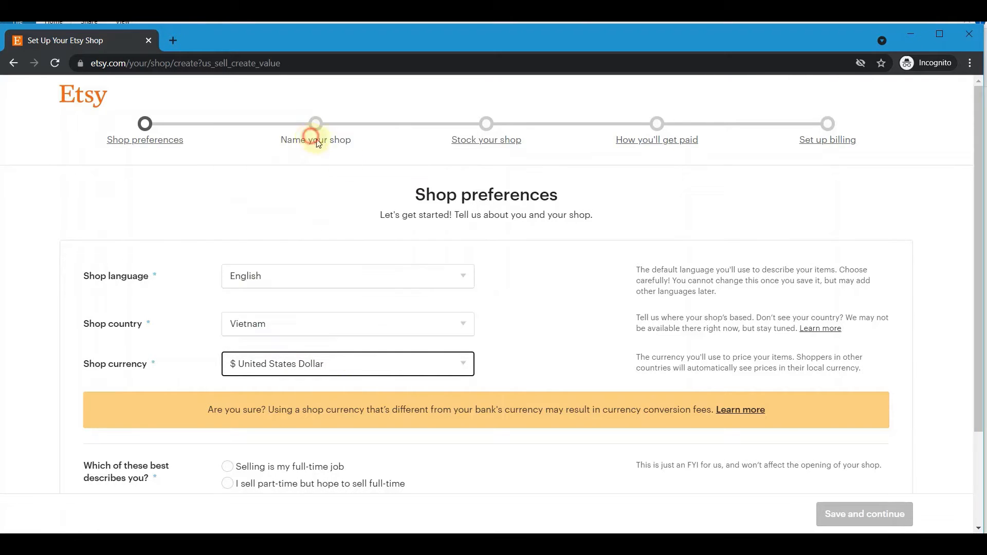
Answer that selling is your full-time job.
scroll(550, 273, "down", 3)
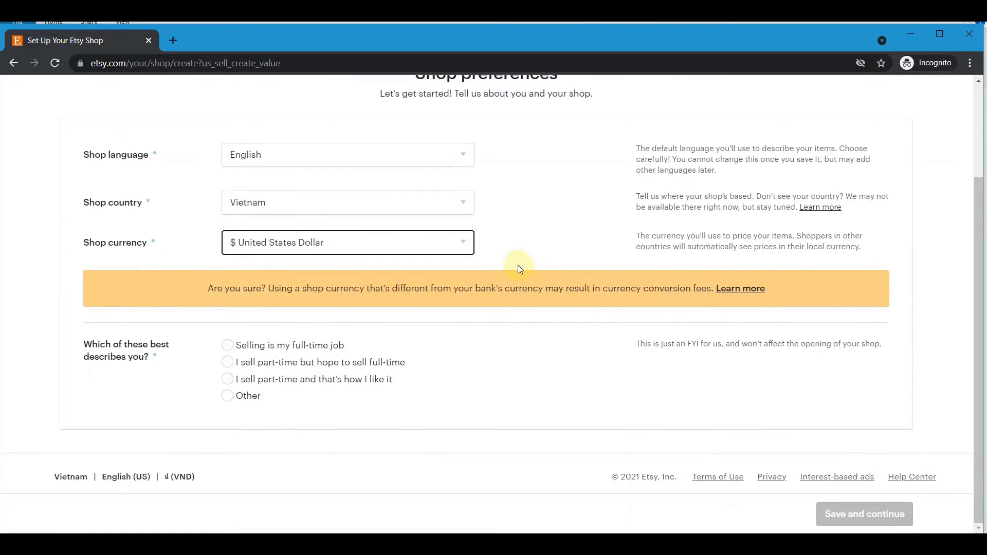
left_click(228, 346)
left_click(228, 362)
left_click(227, 379)
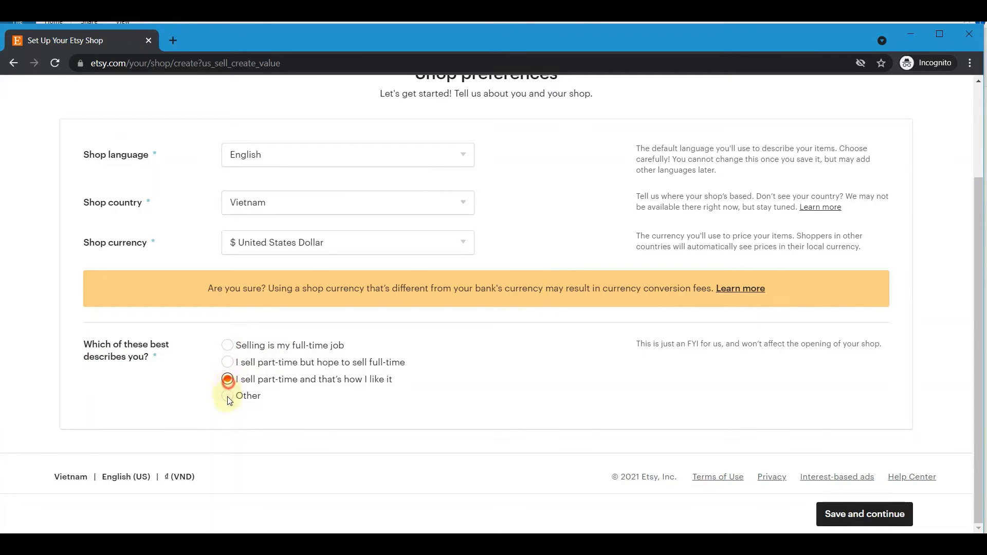
left_click(228, 346)
Save the preferences, enter an initial shop name, and check its availability.
left_click(857, 514)
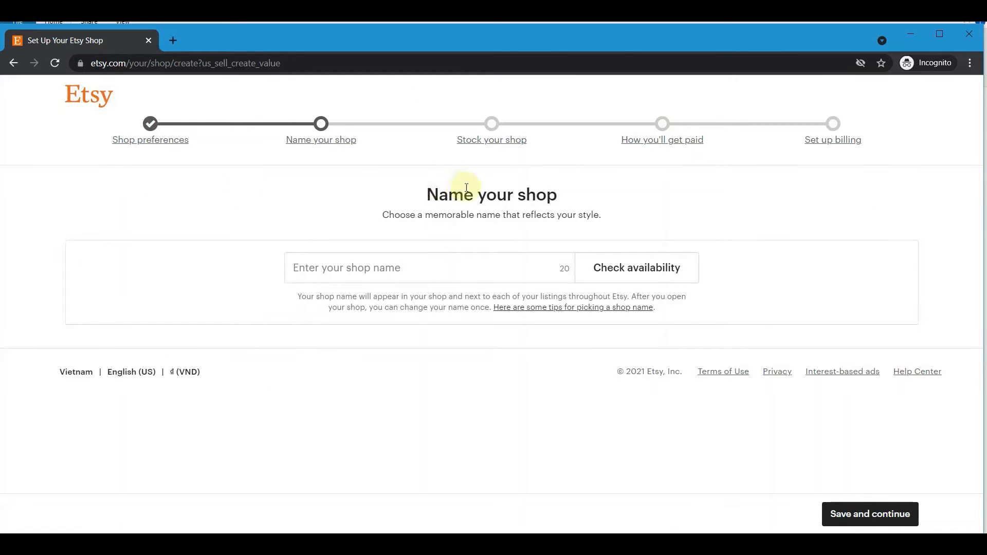
left_click_drag(429, 195, 550, 195)
left_click(396, 263)
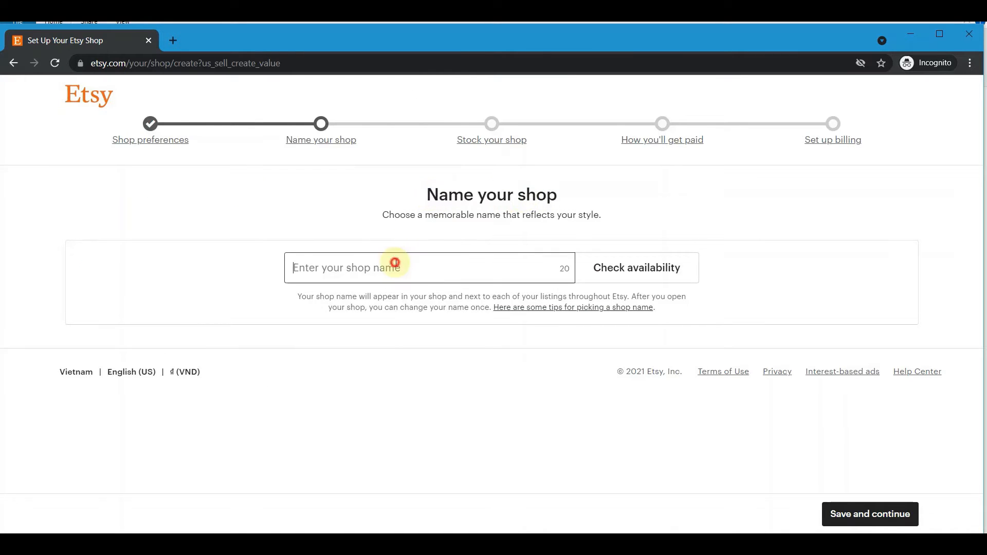
type("Quang Nhat store")
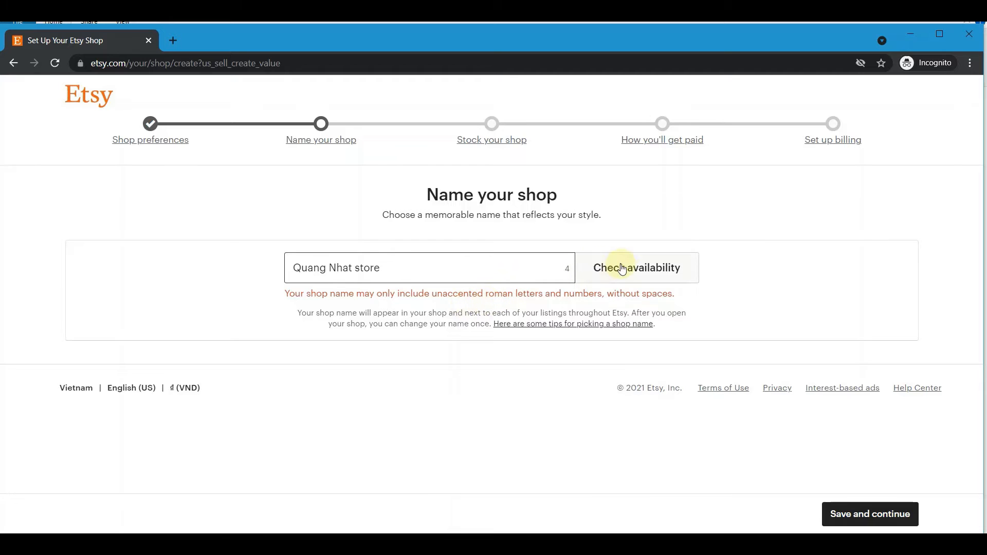
left_click(653, 273)
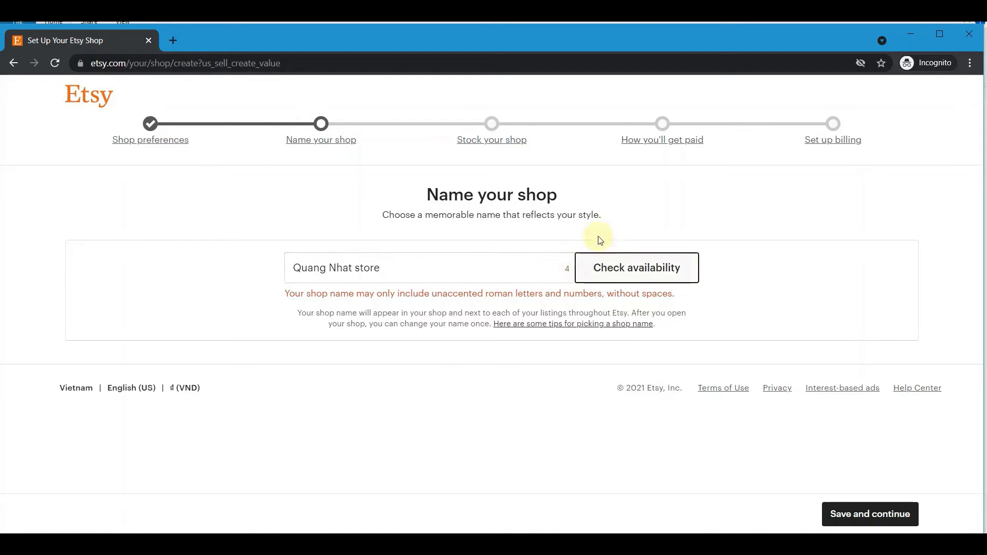
Remove the spaces and trailing 'store' from the shop name, confirm it's available, and save.
left_click(404, 266)
left_click(353, 268)
type("123")
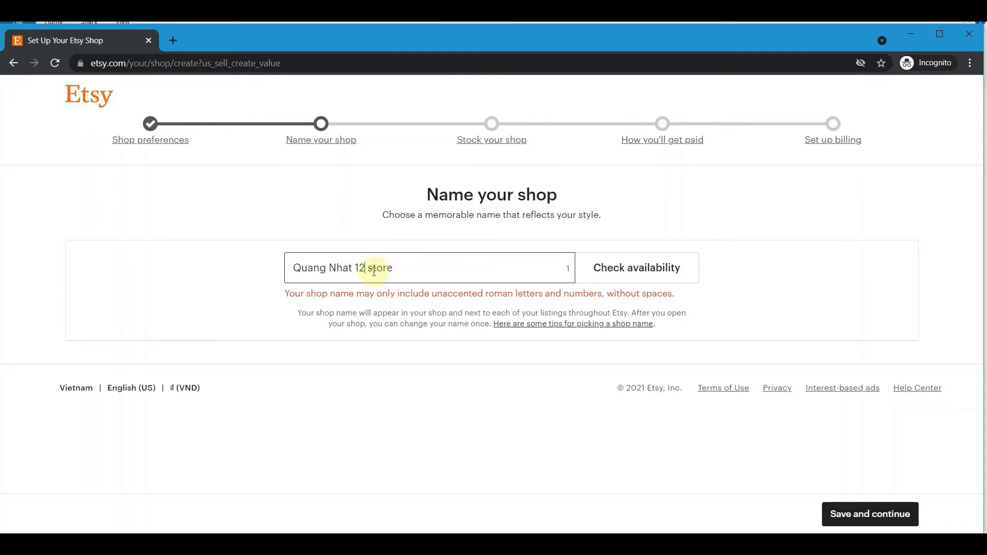
left_click(331, 267)
key("BackSpace")
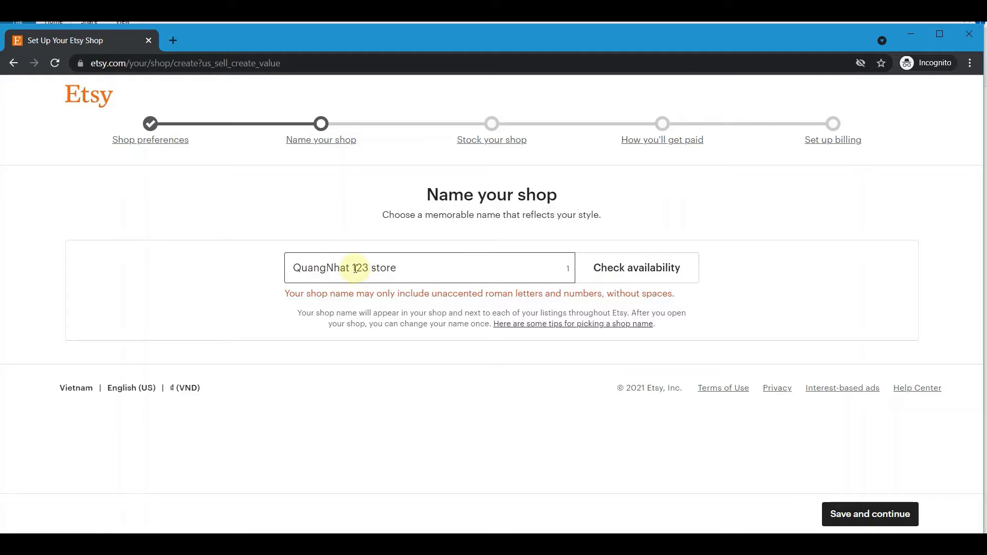
left_click(354, 268)
key("BackSpace")
key("BackSpace")
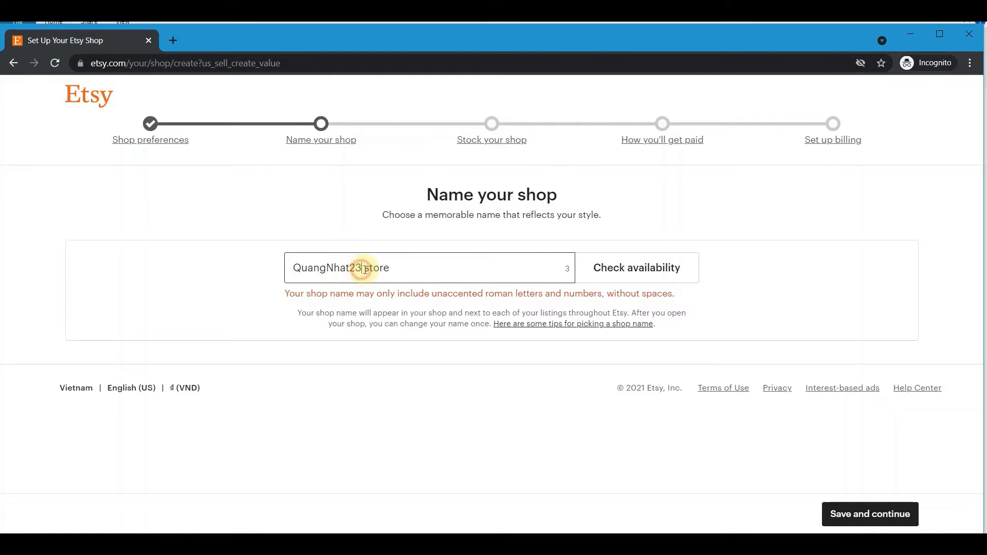
key("BackSpace")
left_click_drag(389, 268, 362, 268)
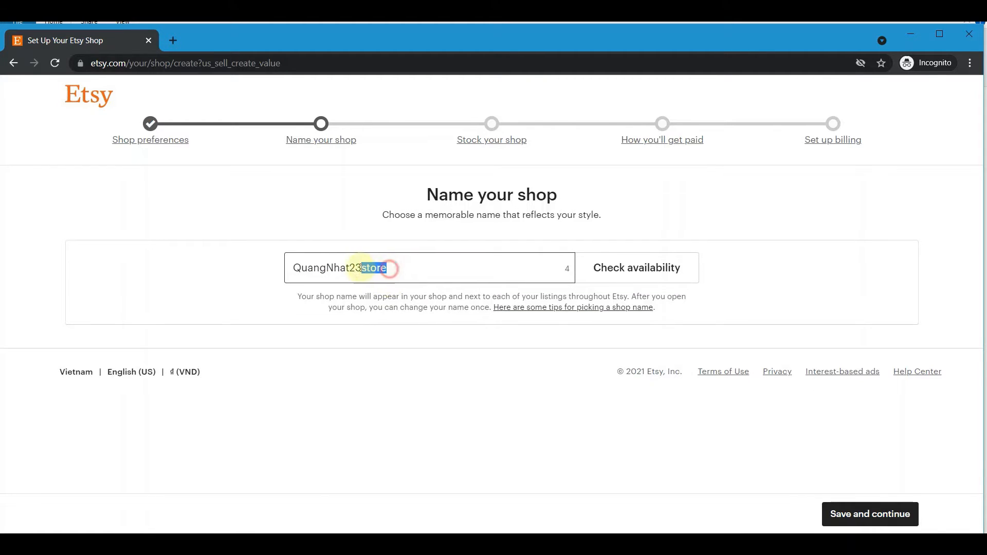
key("BackSpace")
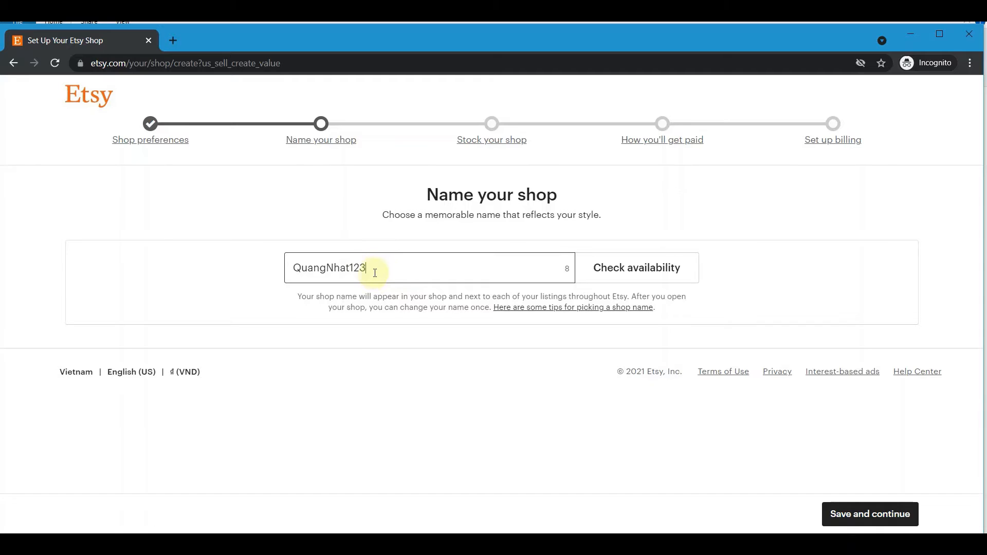
left_click(619, 275)
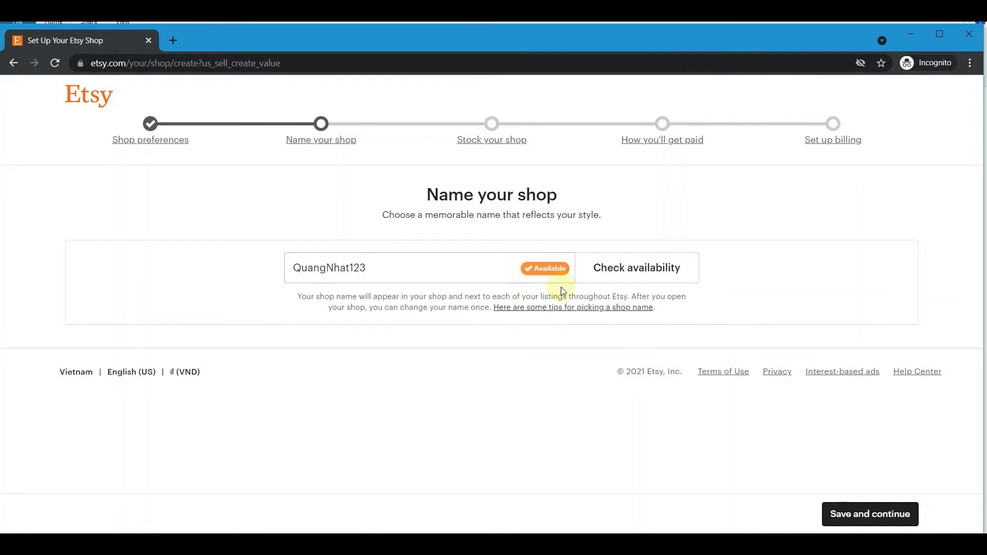
left_click(875, 512)
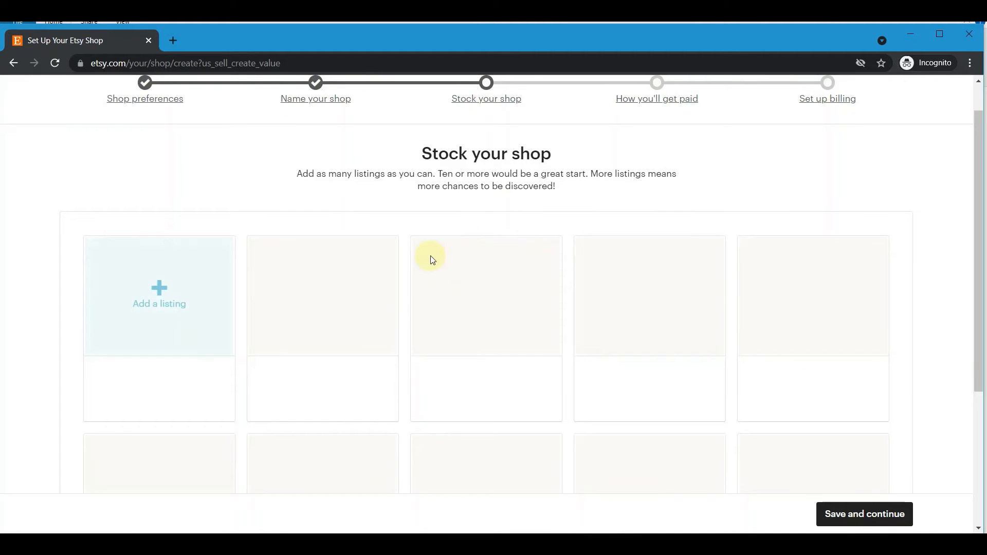
Start the shop's first listing from the Add a listing tile.
scroll(411, 262, "up", 1)
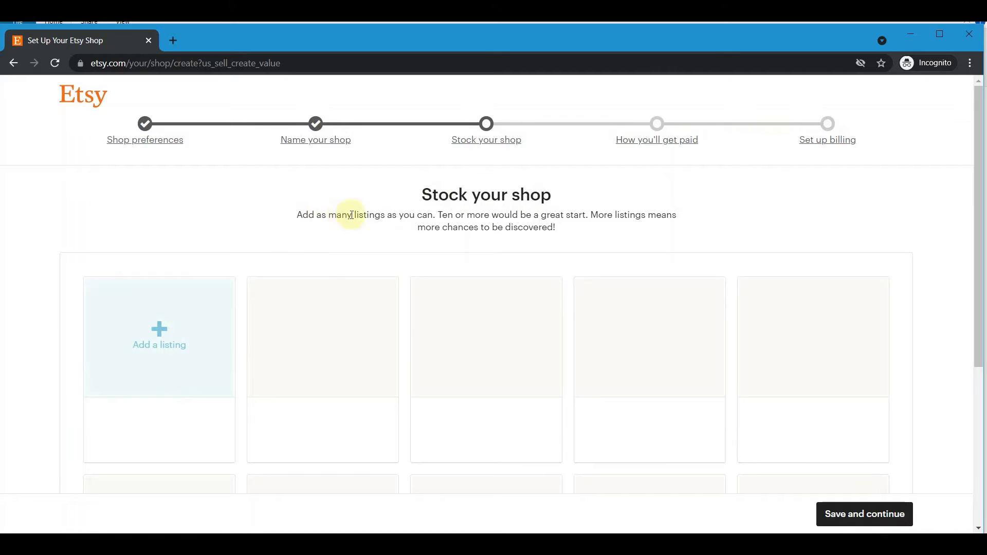
scroll(171, 267, "down", 1)
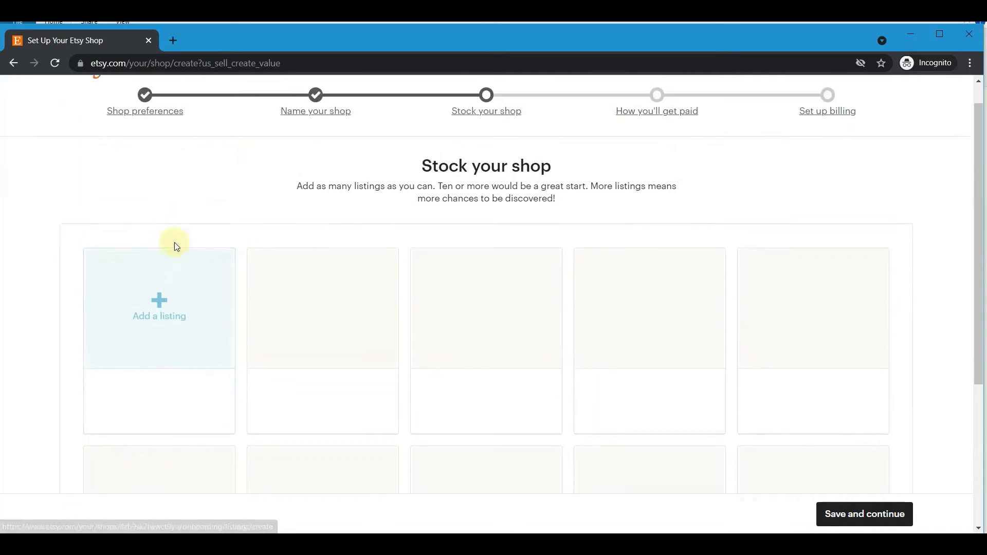
scroll(174, 242, "up", 1)
left_click(171, 346)
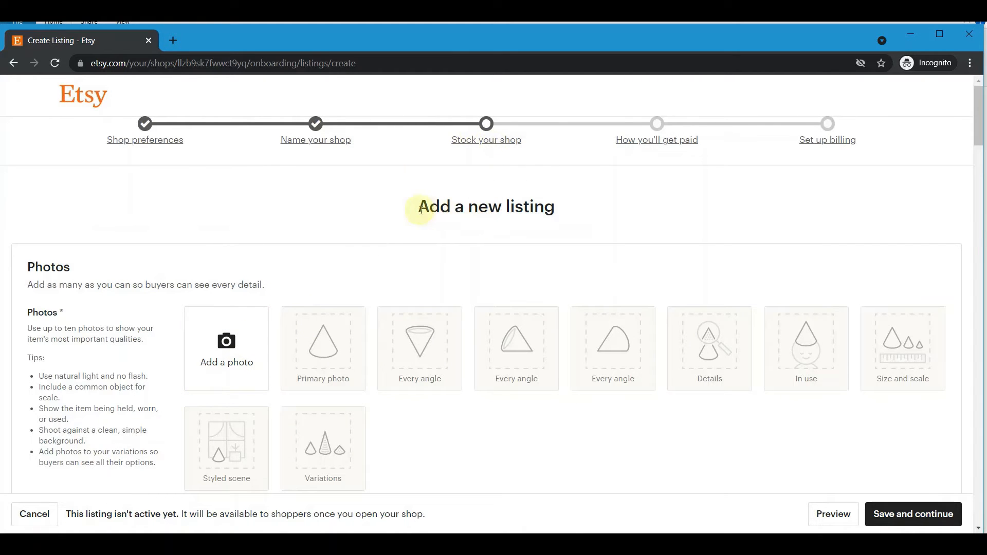
Upload a cartoon image from Downloads as the primary photo, skipping a second photo.
left_click(221, 357)
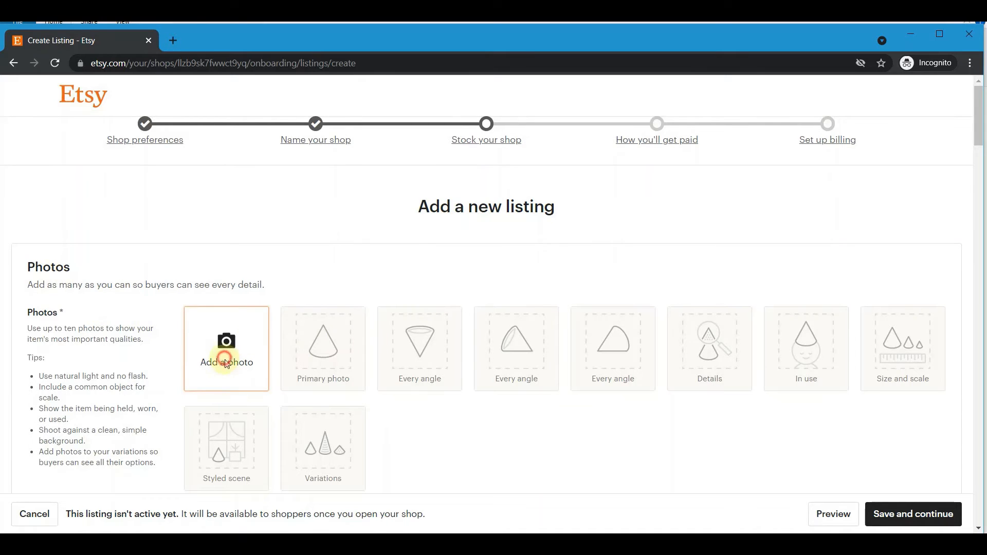
double_click(160, 164)
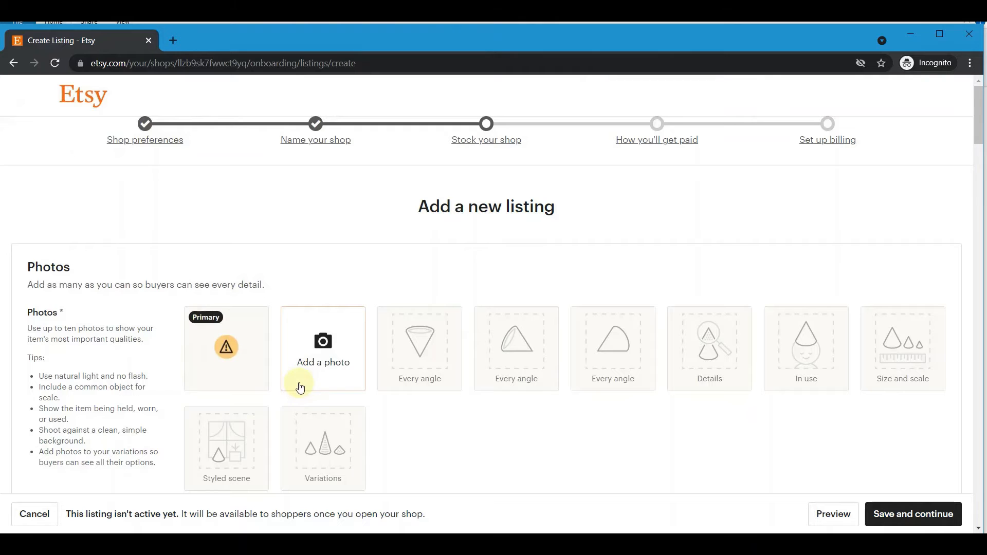
left_click(303, 359)
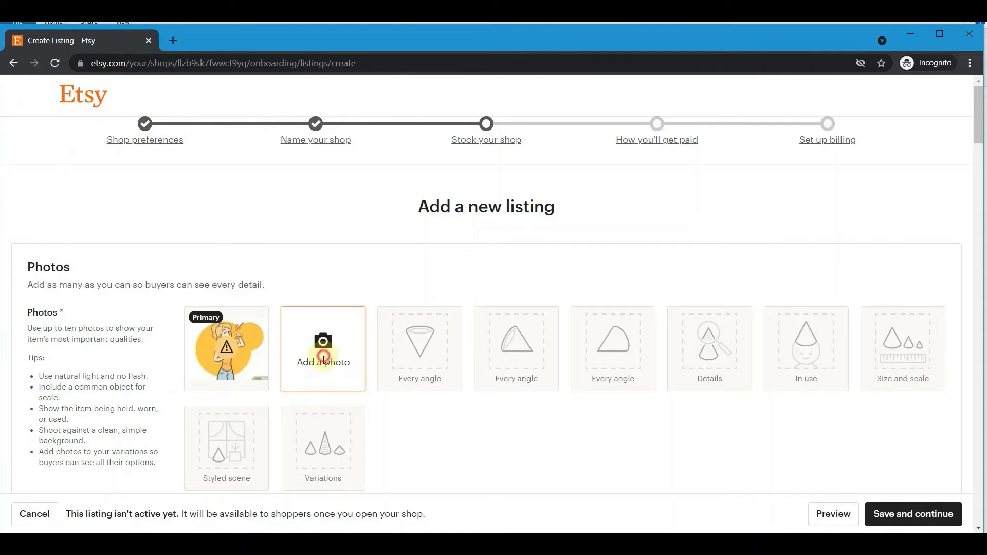
left_click(164, 237)
scroll(204, 213, "down", 2)
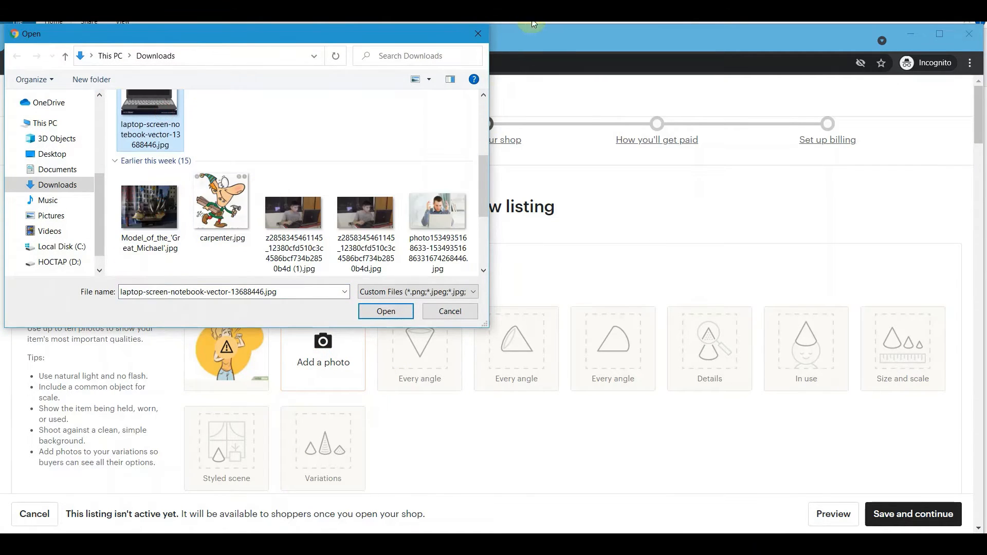
left_click(479, 35)
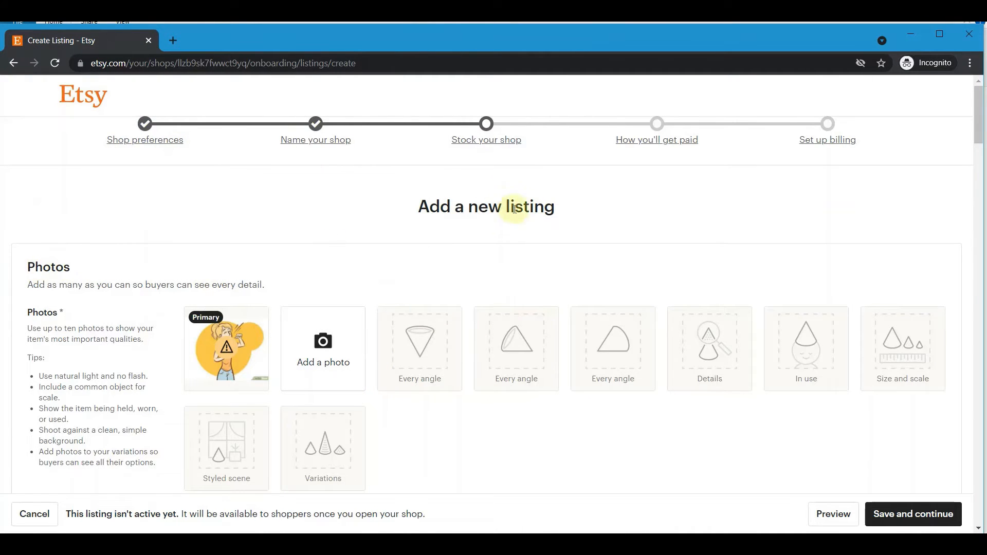
scroll(448, 222, "down", 6)
scroll(347, 207, "down", 1)
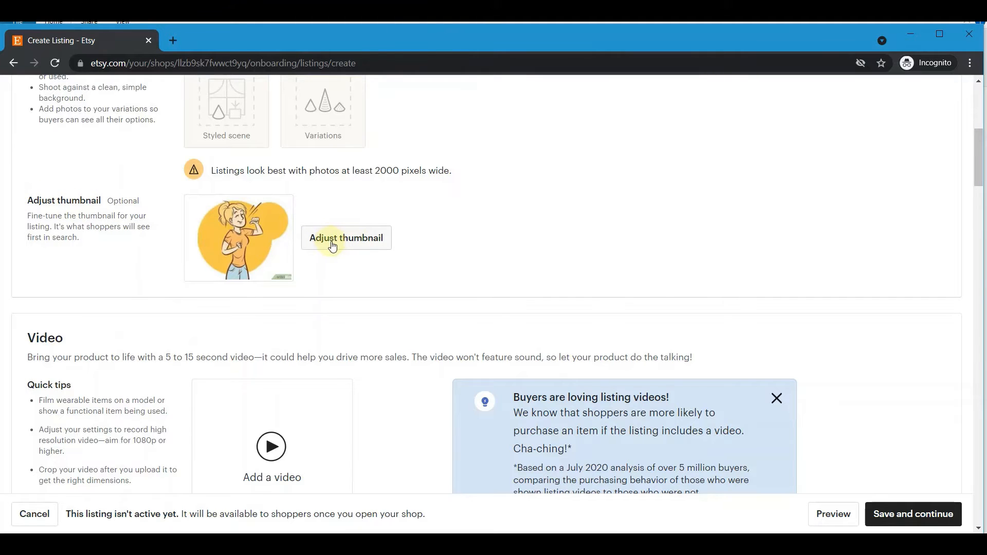
scroll(352, 247, "down", 3)
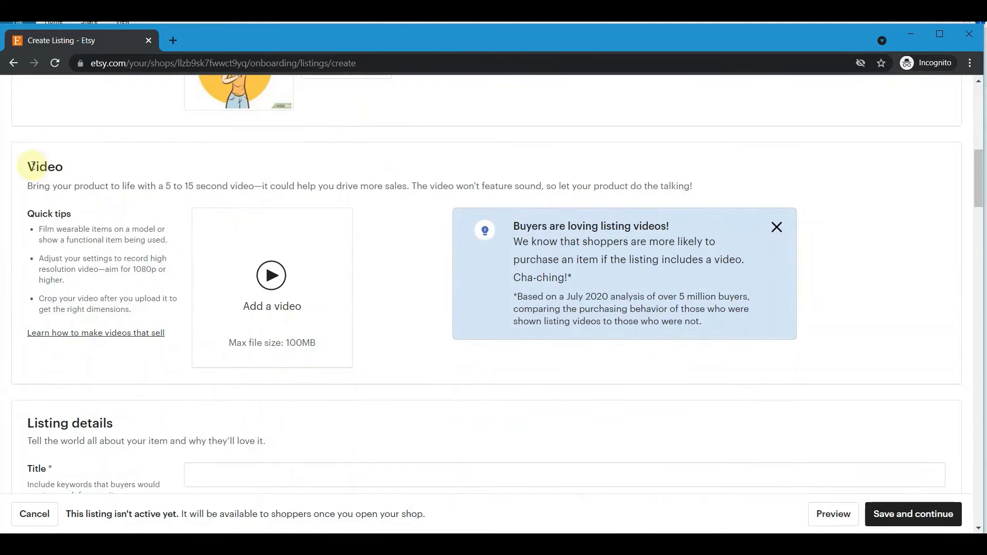
left_click_drag(35, 166, 251, 185)
left_click(136, 185)
left_click(359, 185)
scroll(169, 215, "down", 3)
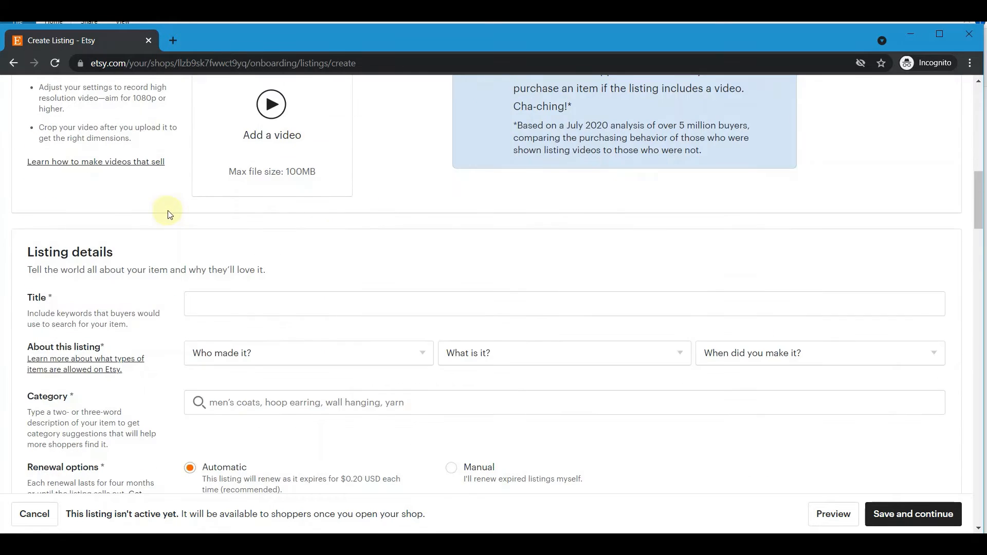
Title the listing 'Clothing' and mark it as made by you.
left_click(36, 297)
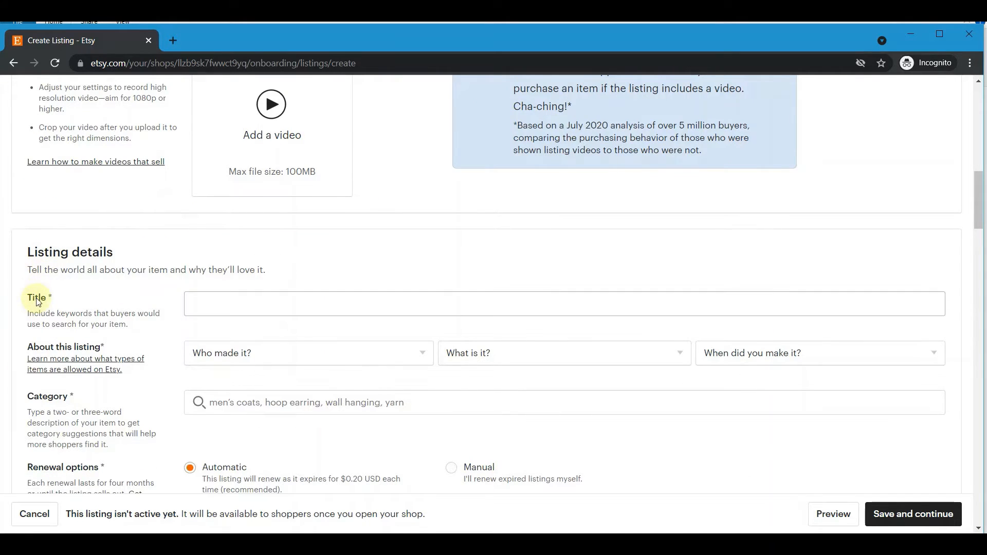
left_click(267, 306)
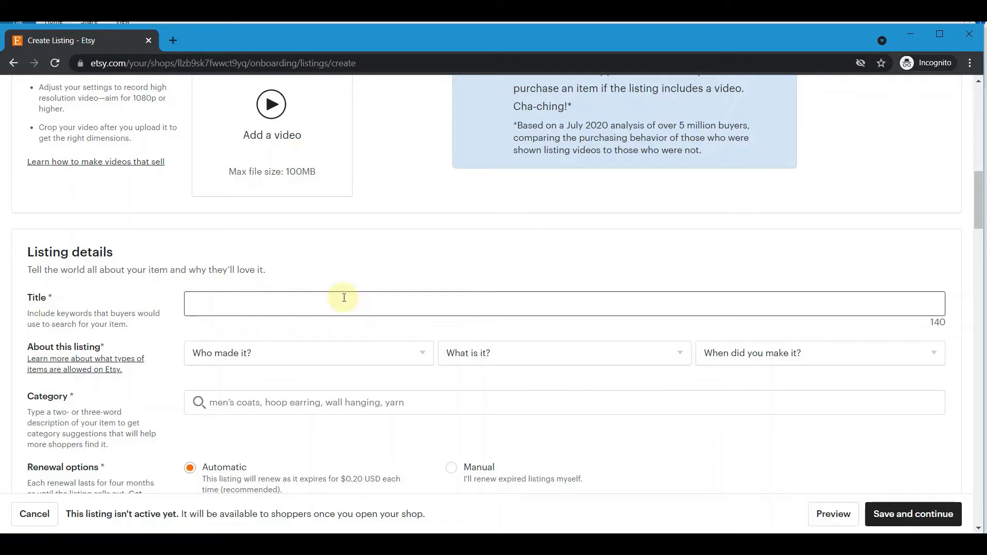
type("Clothing")
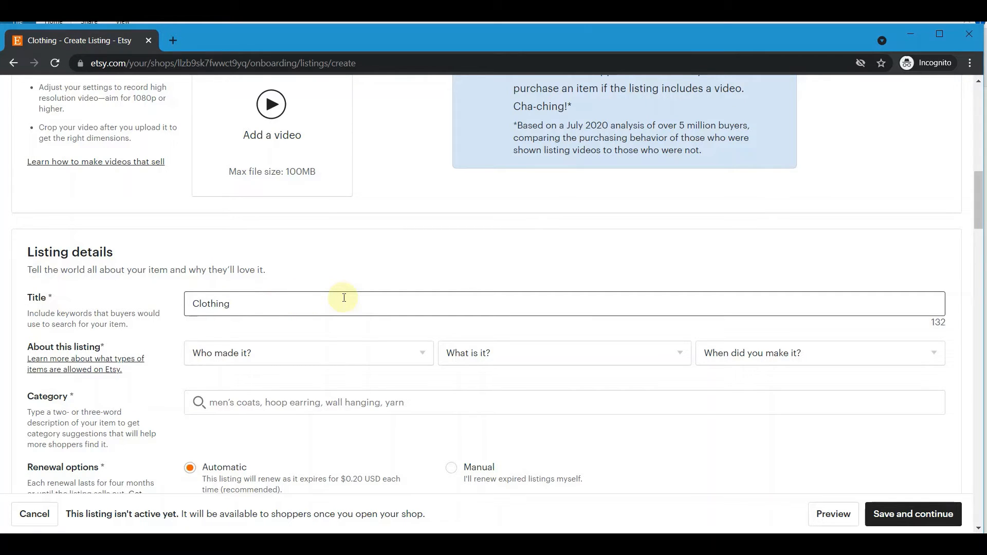
key("ctrl+a")
key("BackSpace")
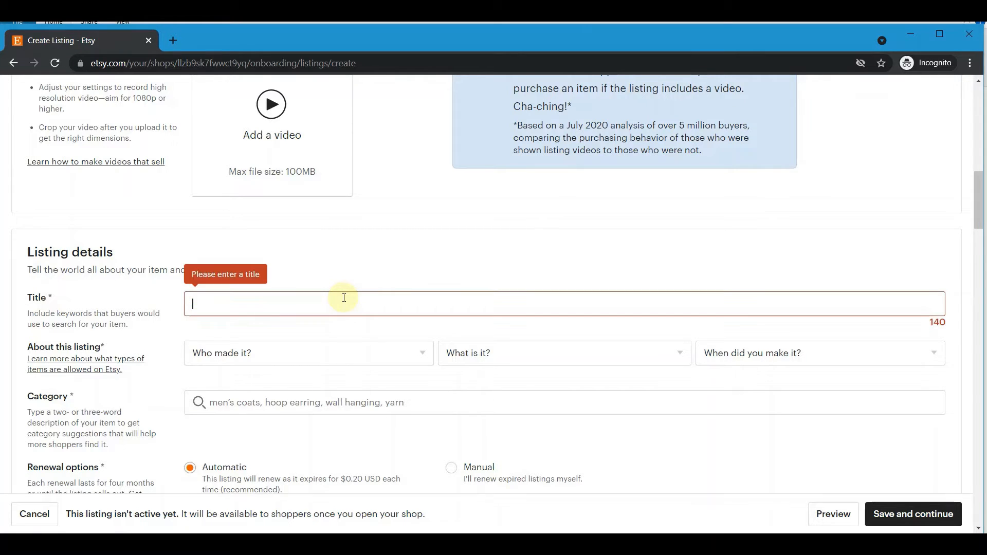
left_click(237, 354)
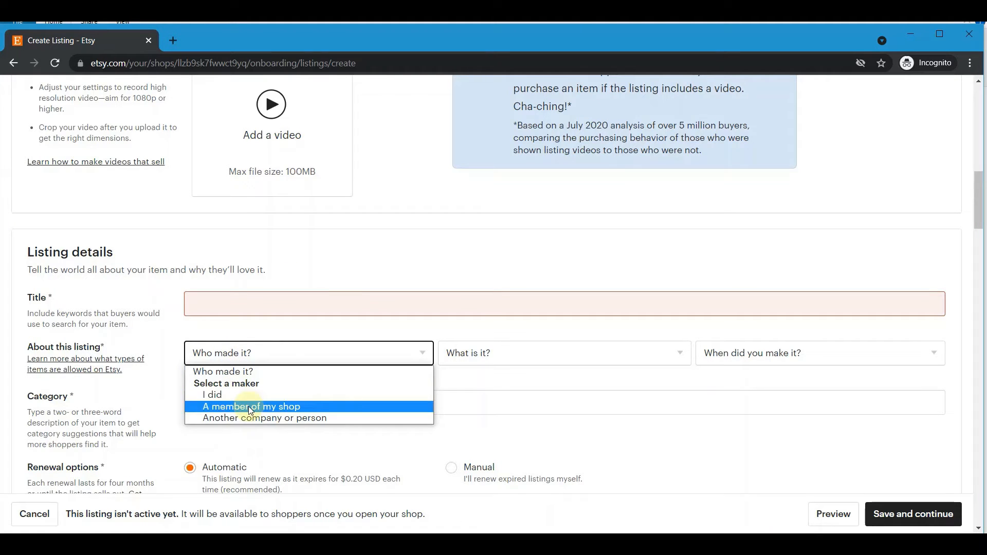
left_click(242, 394)
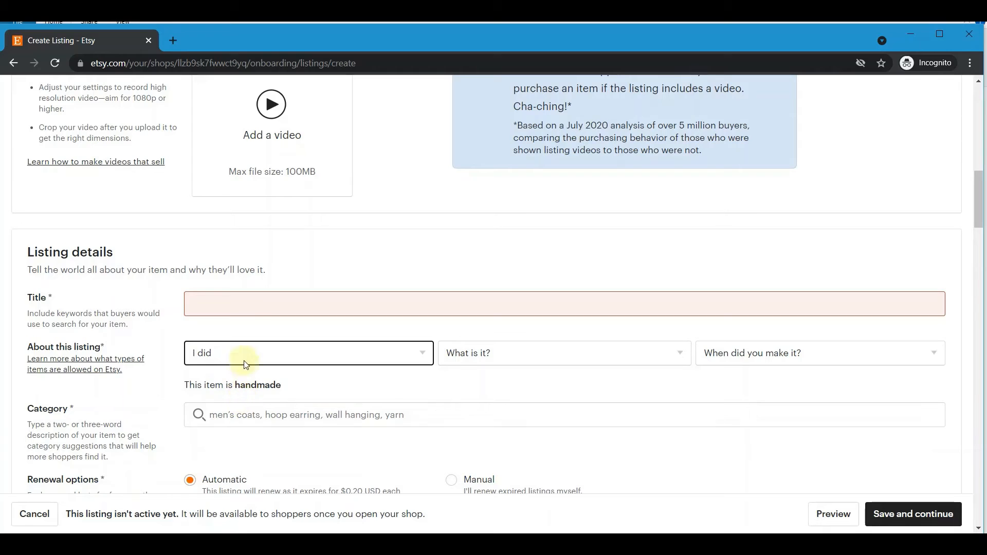
left_click(230, 306)
left_click(230, 307)
type("Clo")
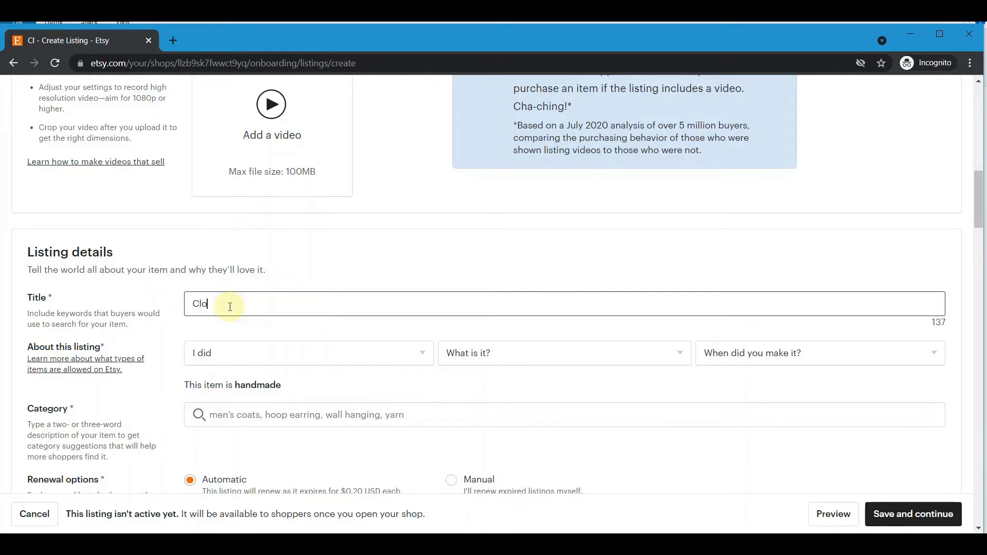
type("thing")
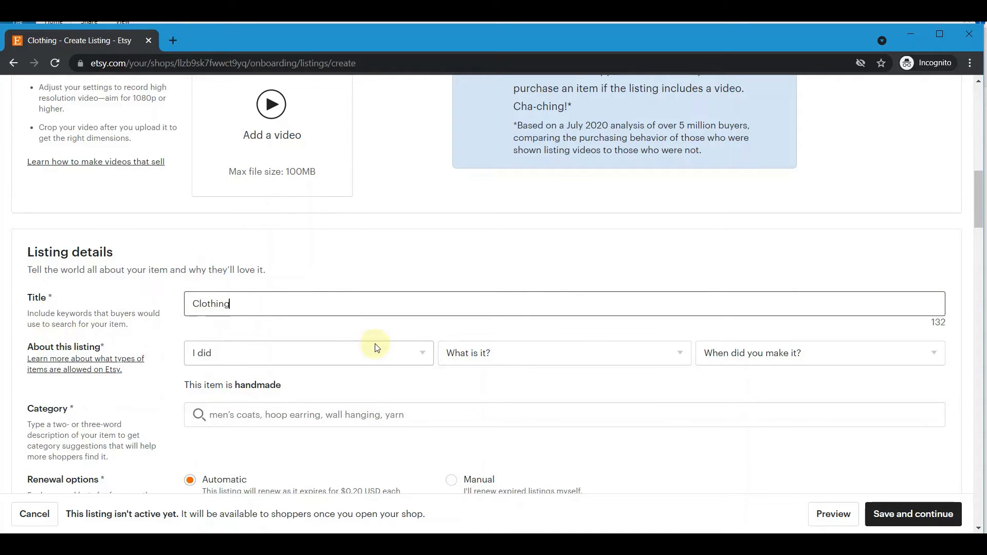
Mark the item as a finished product made in 2020 - 2021.
left_click(521, 354)
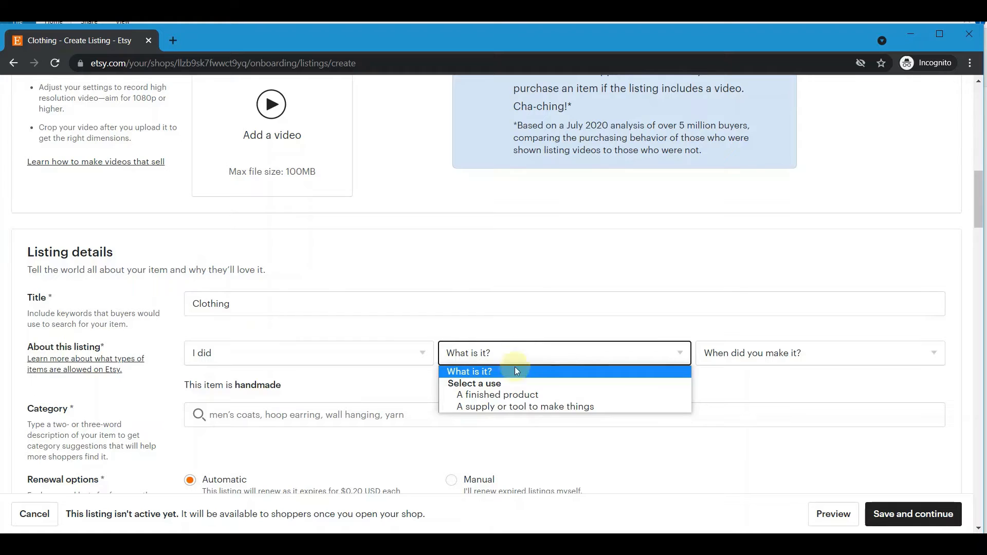
left_click(531, 395)
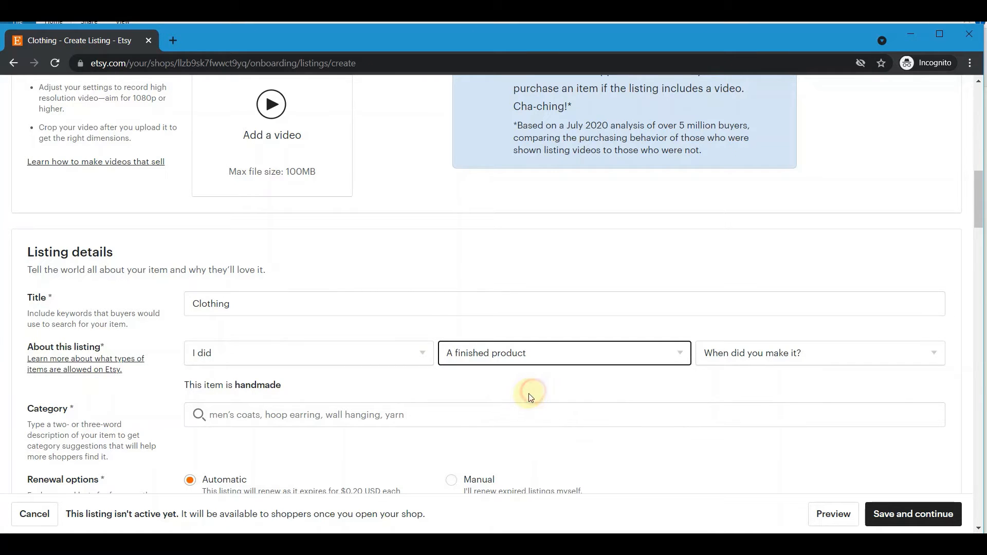
left_click(764, 353)
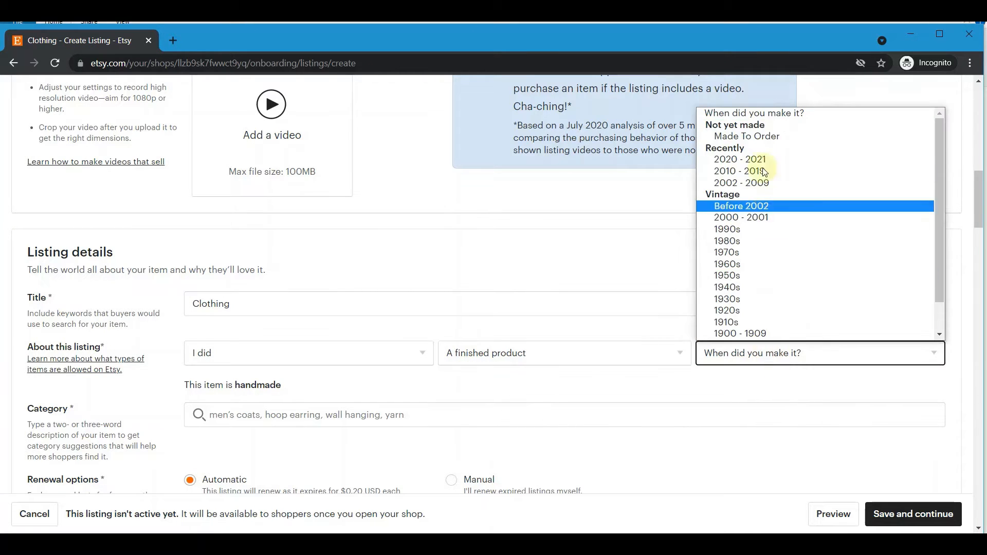
left_click(779, 159)
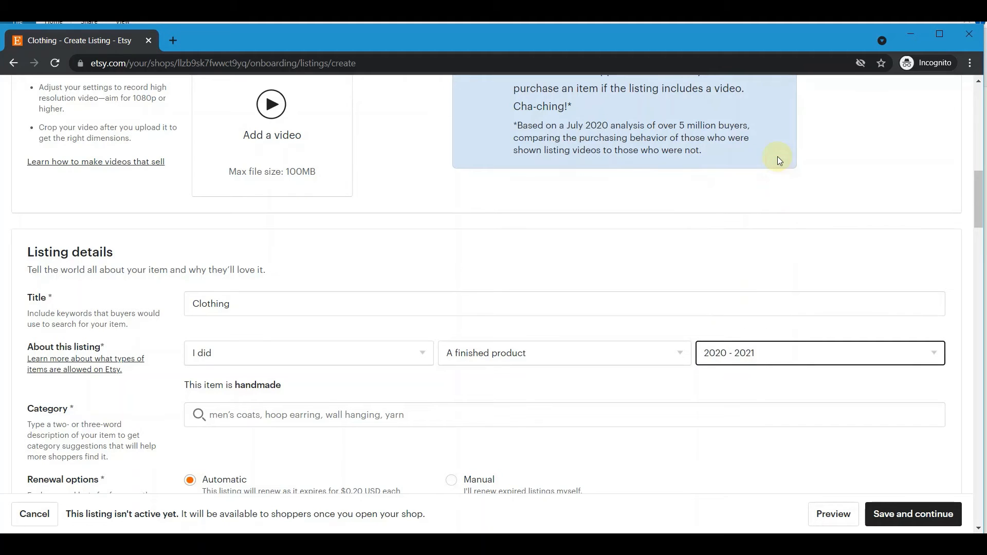
left_click(30, 411)
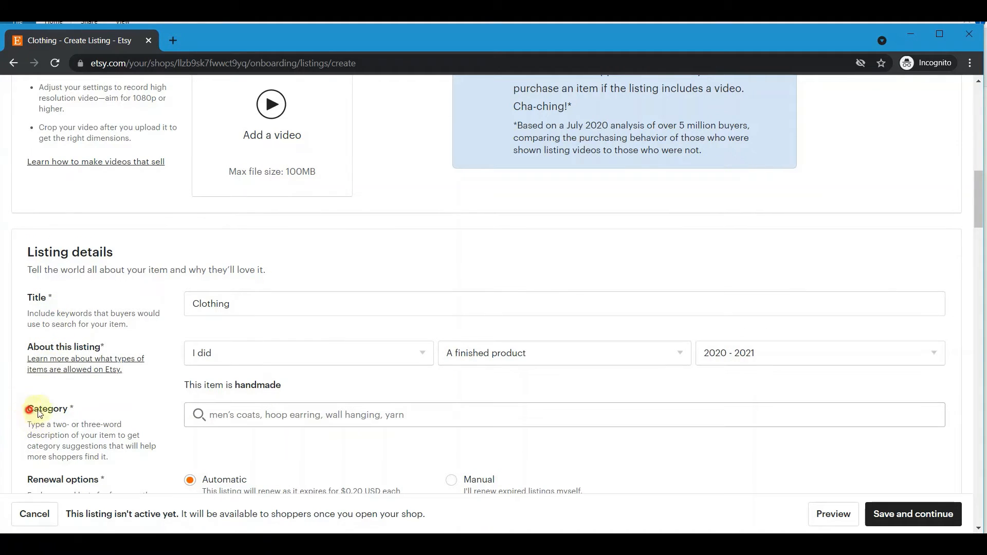
Search categories for 'clothing' and pick T-shirts under Tops & Tees.
left_click(250, 424)
type("clot")
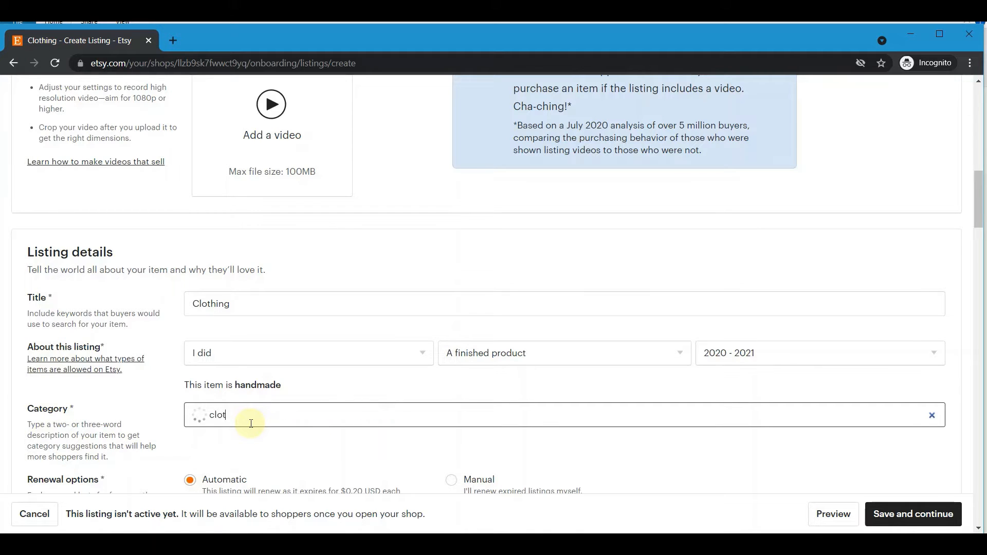
type("hing, T-shirt,.....")
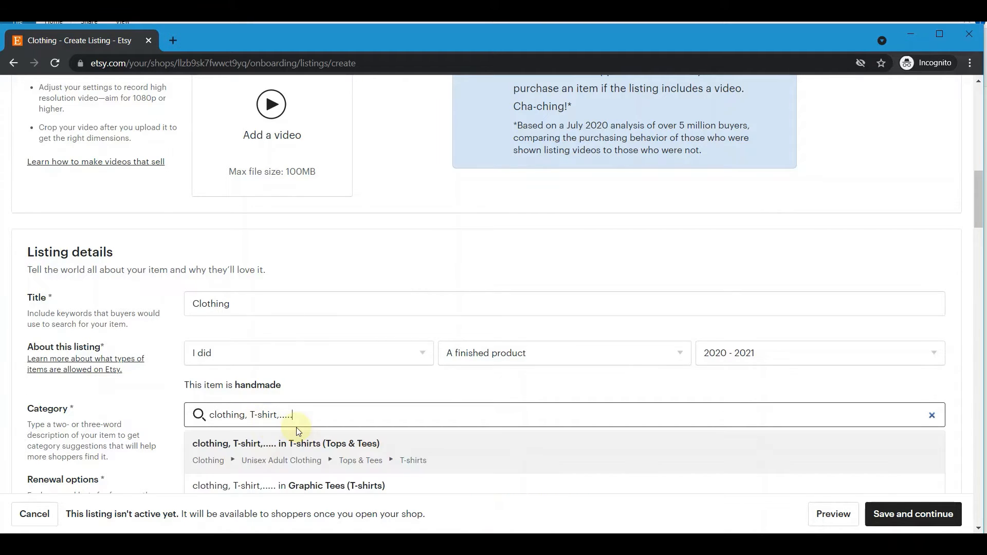
left_click(368, 447)
scroll(329, 377, "down", 3)
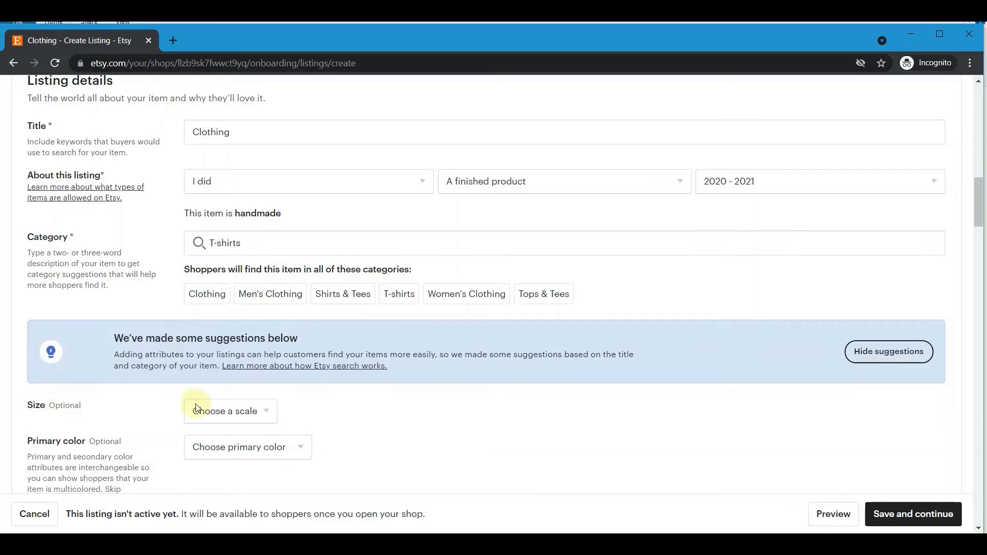
Set the size scale to Men's and the size to M.
left_click(220, 408)
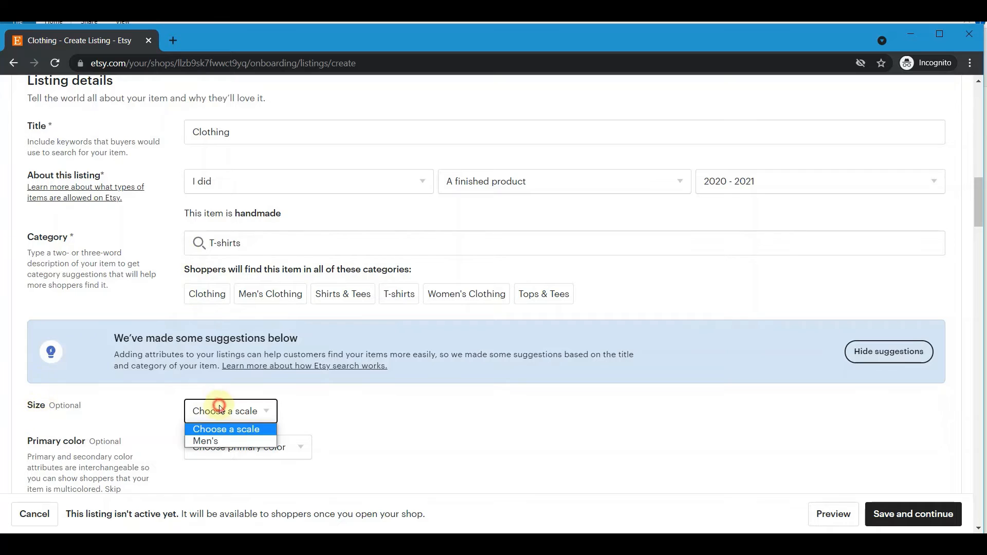
left_click(212, 441)
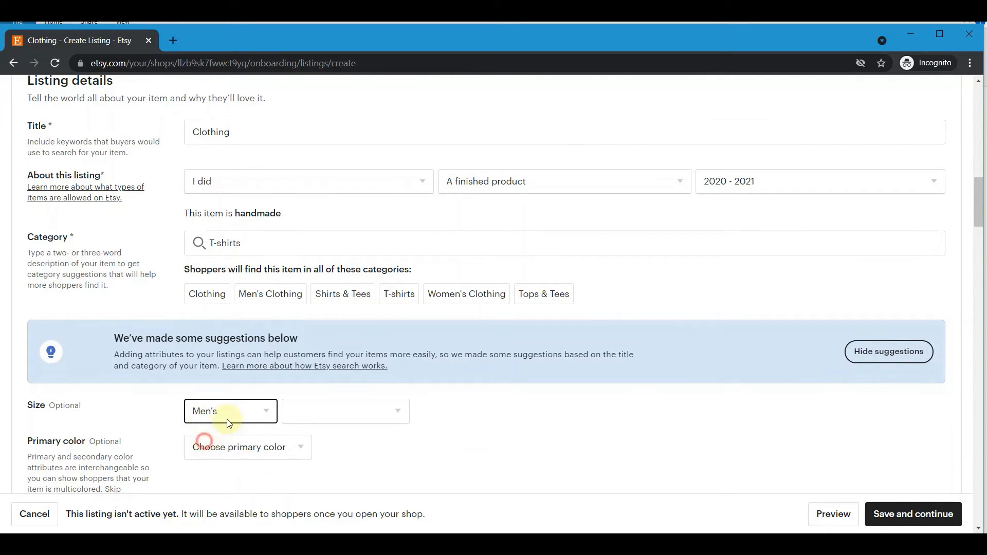
left_click(325, 412)
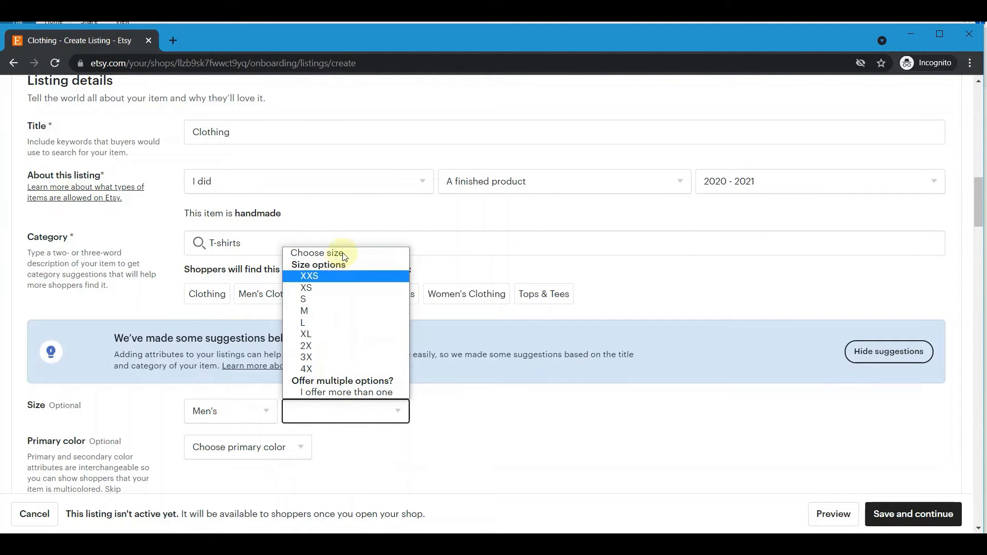
left_click(362, 392)
left_click(288, 411)
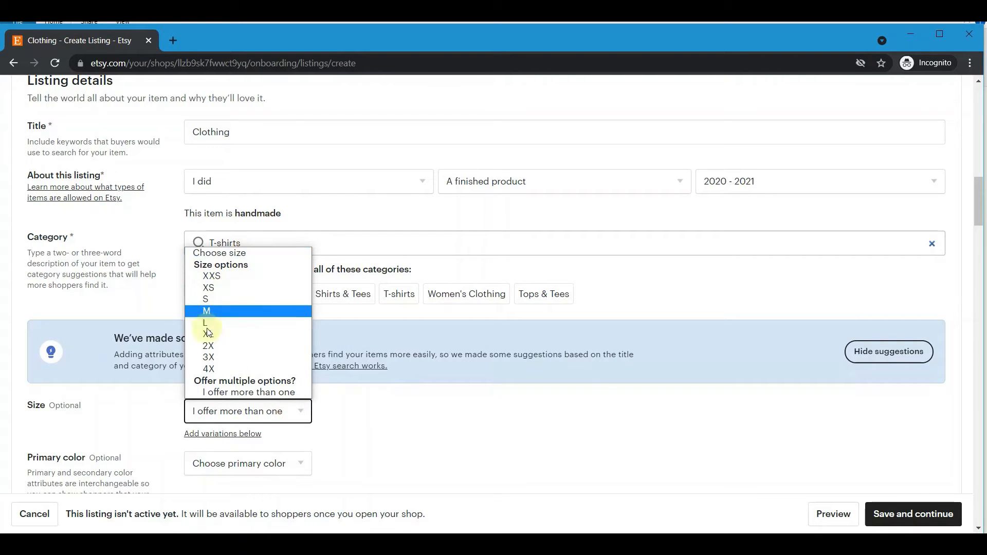
left_click(219, 314)
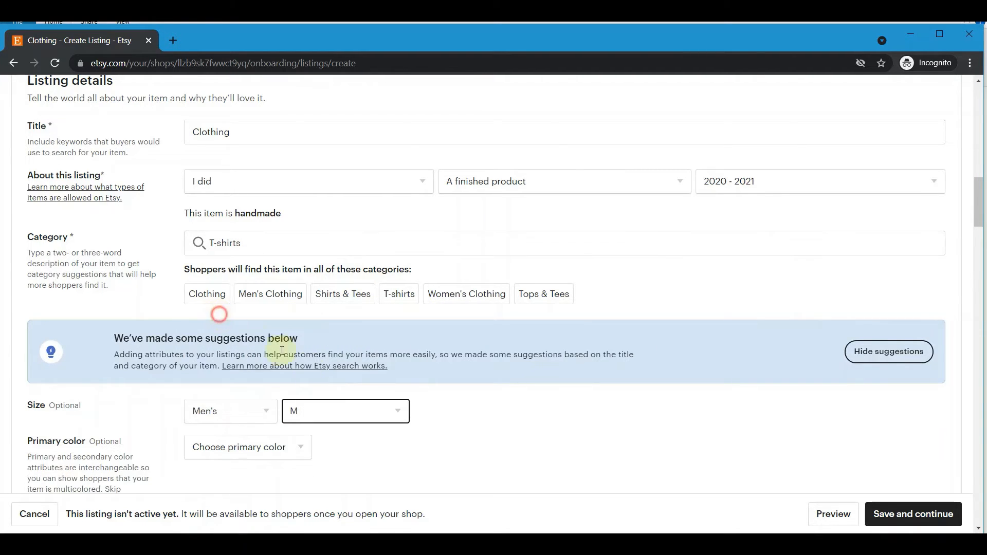
Look through primary and secondary colour, clothing style and occasion options without choosing any.
left_click(216, 450)
left_click(222, 448)
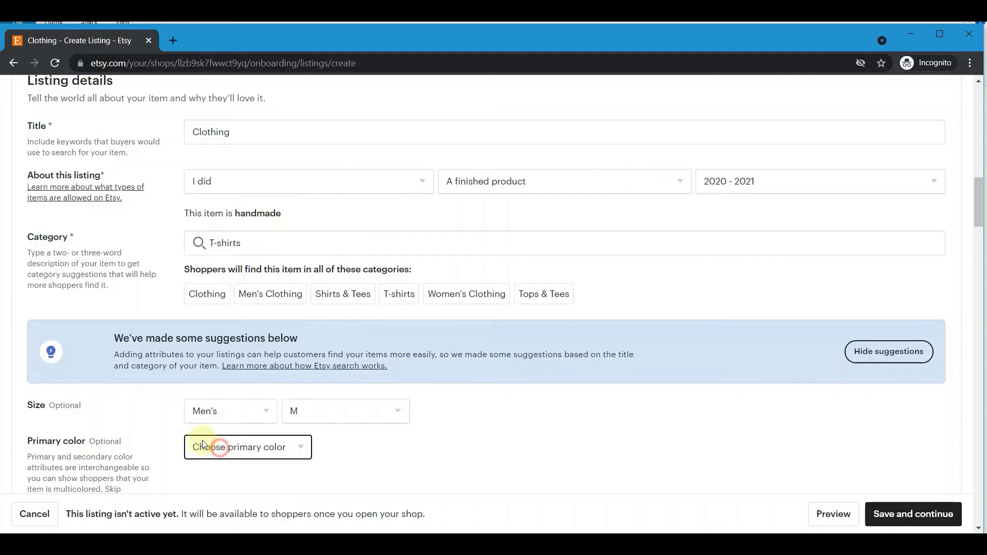
scroll(282, 371, "down", 3)
left_click(233, 372)
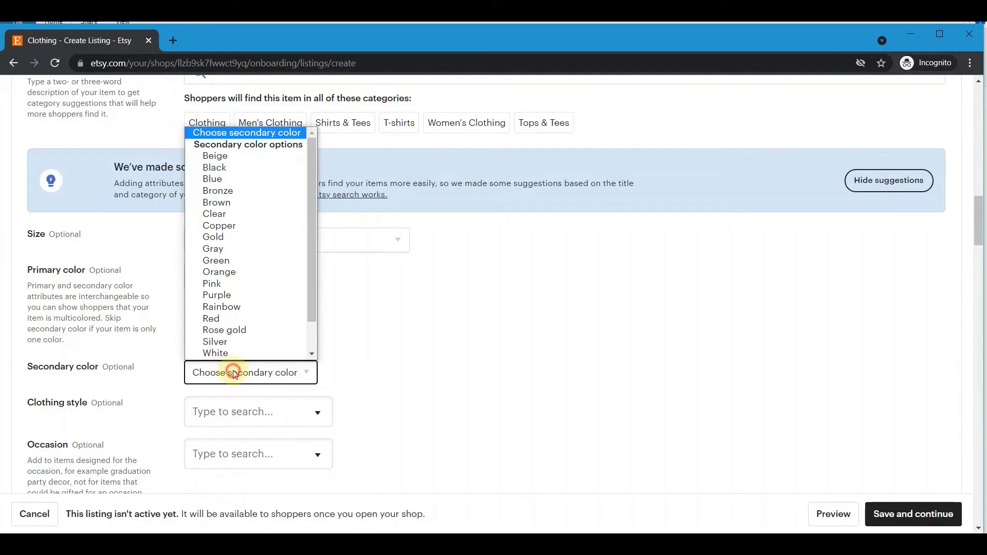
left_click(222, 373)
left_click(279, 417)
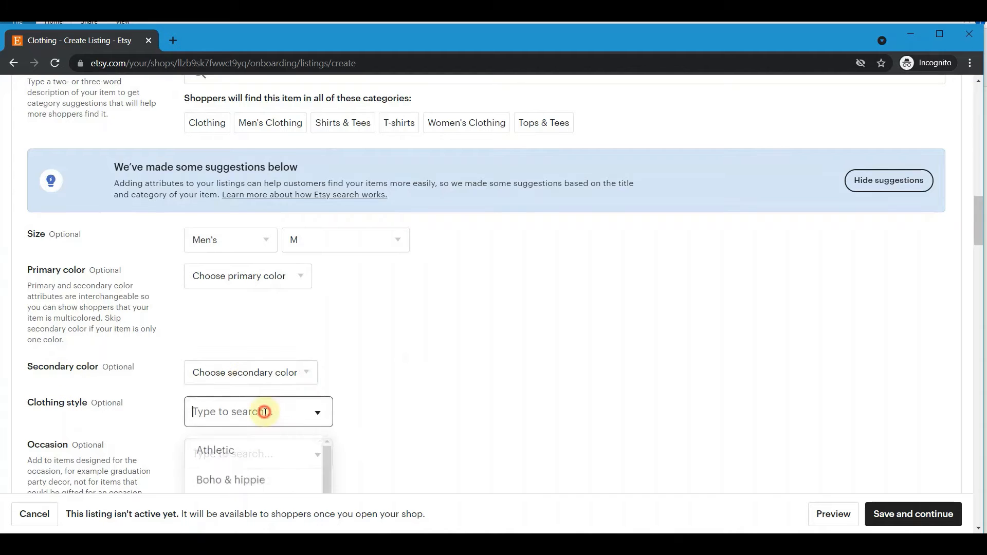
scroll(304, 326, "down", 3)
scroll(221, 312, "down", 9)
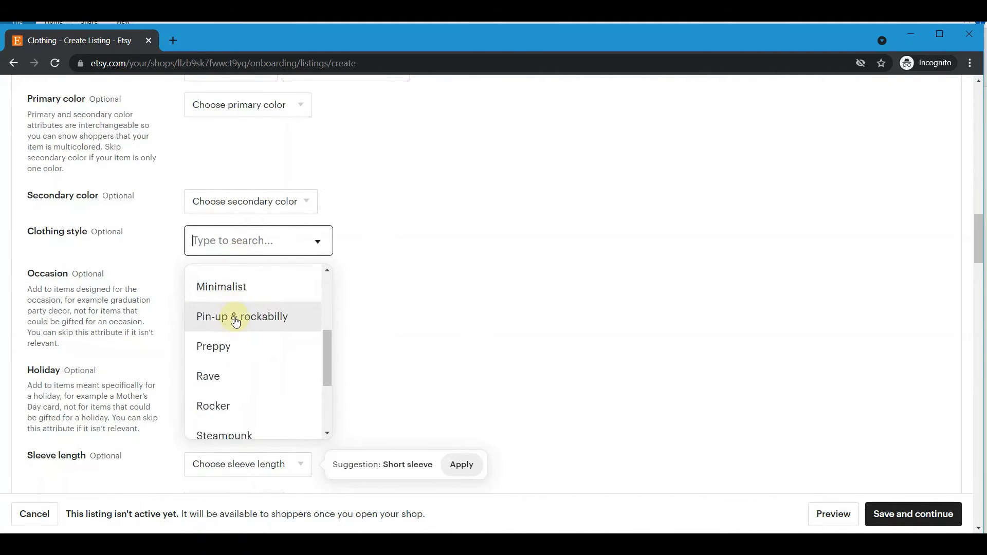
scroll(238, 293, "up", 3)
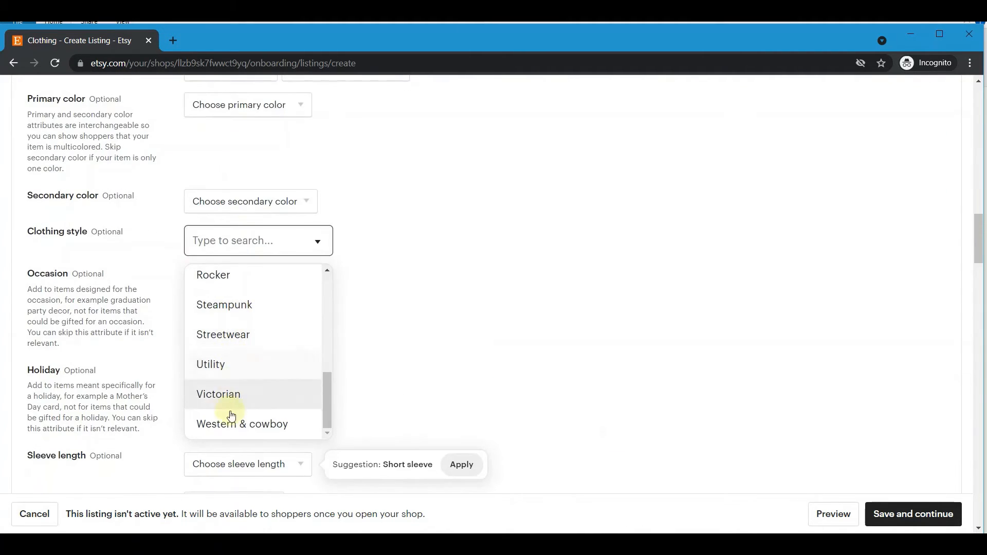
left_click(381, 267)
left_click(245, 284)
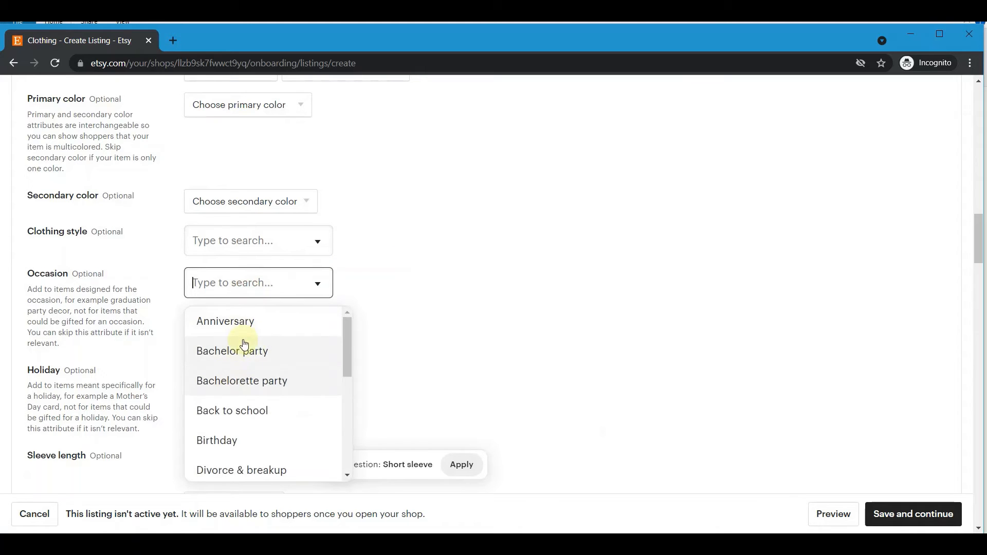
left_click(403, 293)
scroll(363, 265, "down", 3)
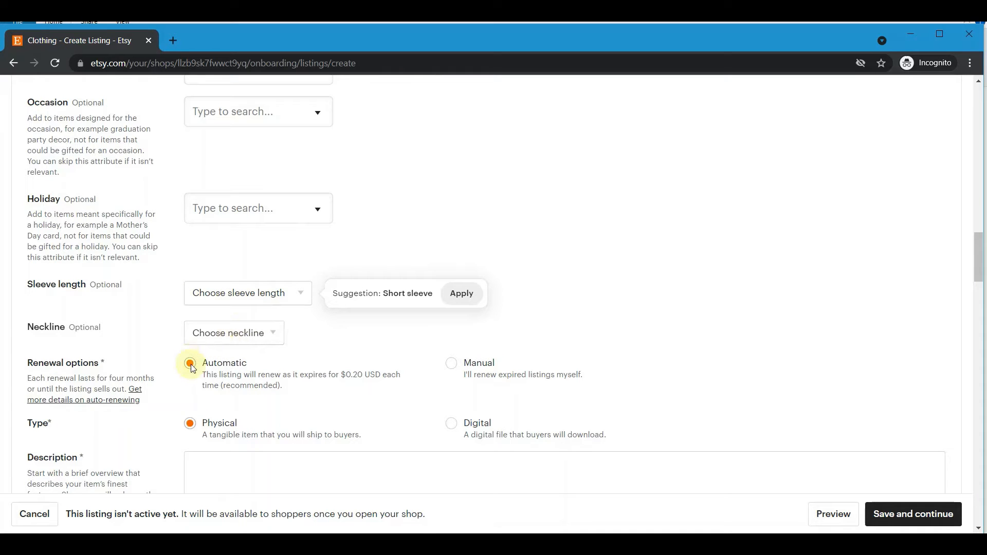
Set the listing's renewal option to Manual.
left_click(451, 364)
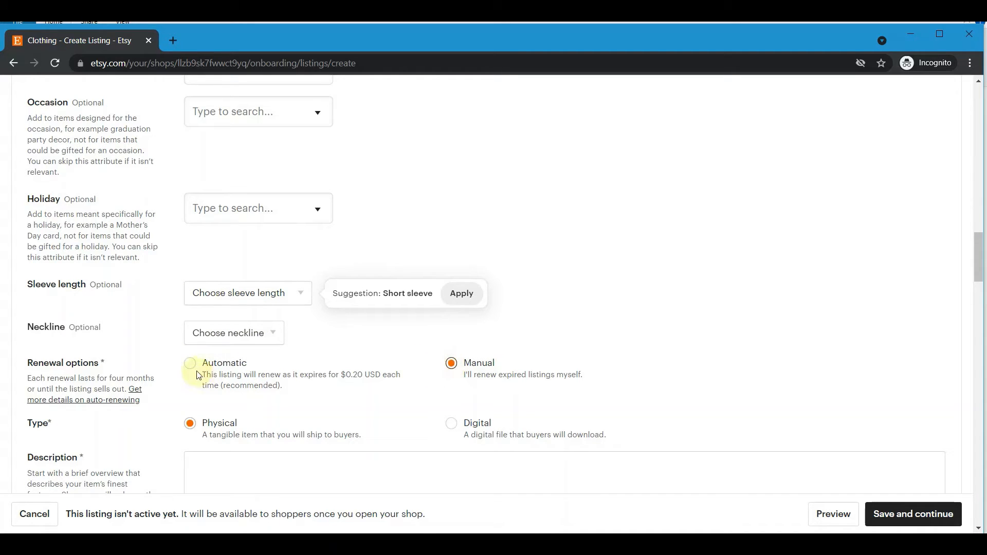
triple_click(28, 365)
left_click(286, 382)
Remove the sample text from the Description box, leaving it empty.
scroll(391, 359, "down", 3)
left_click(315, 316)
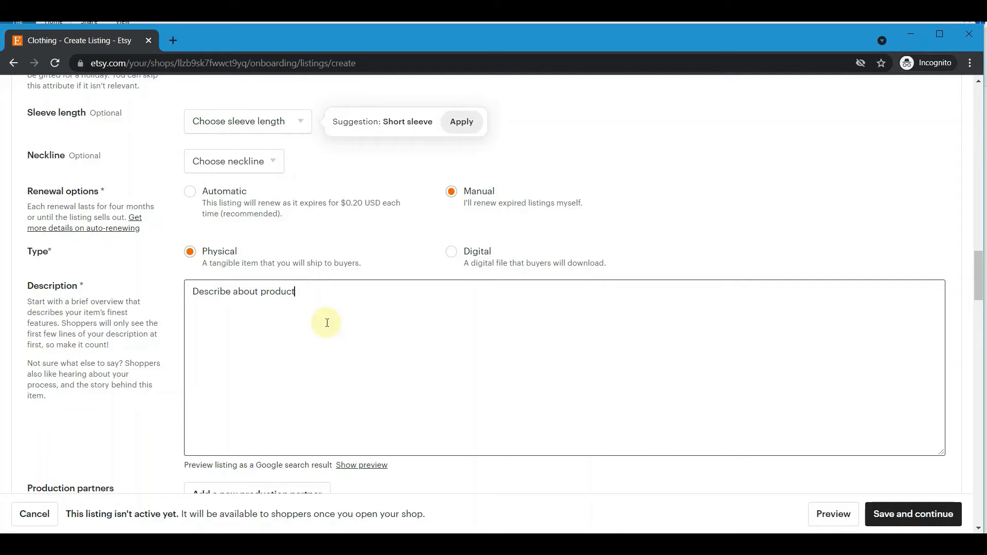
key("ctrl+a")
type(".")
key("BackSpace")
key("BackSpace")
key("BackSpace")
scroll(309, 293, "down", 6)
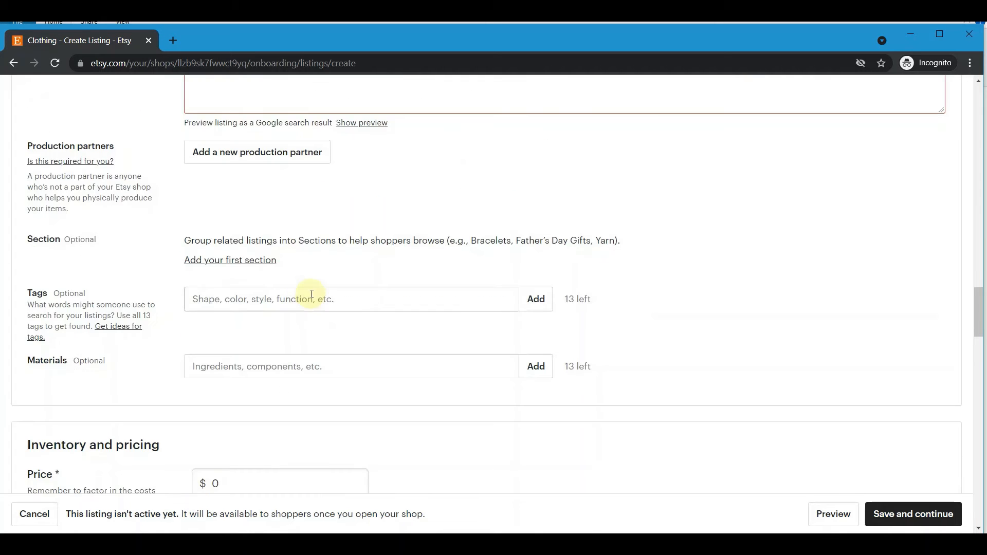
Type 'black' as a search tag, then clear it so Tags stays empty.
scroll(330, 338, "up", 3)
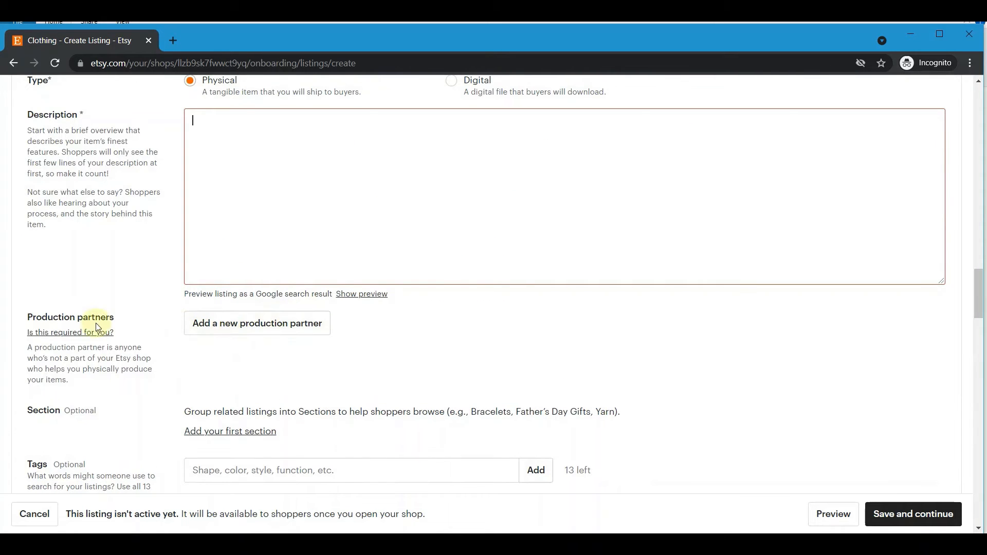
scroll(329, 342, "down", 3)
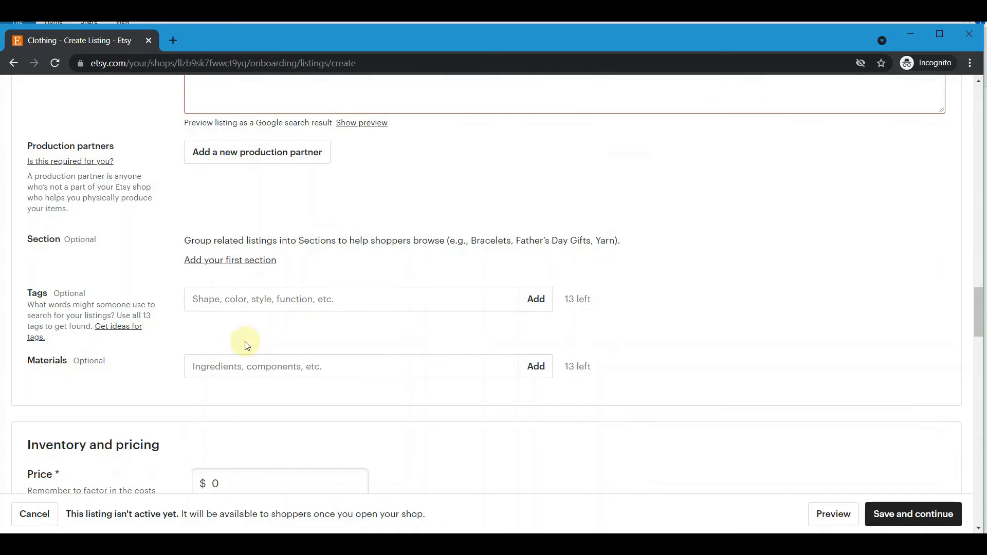
left_click(266, 302)
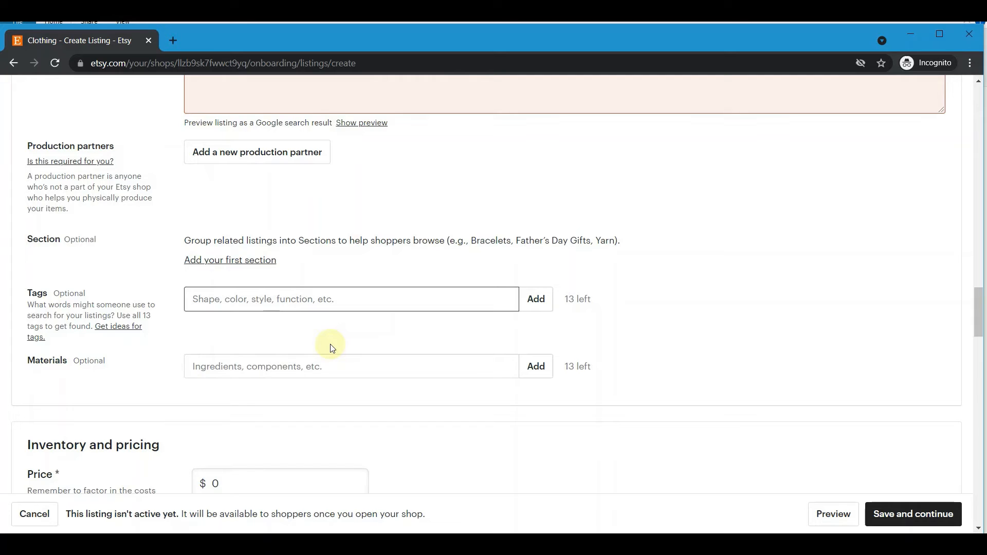
type("black color,")
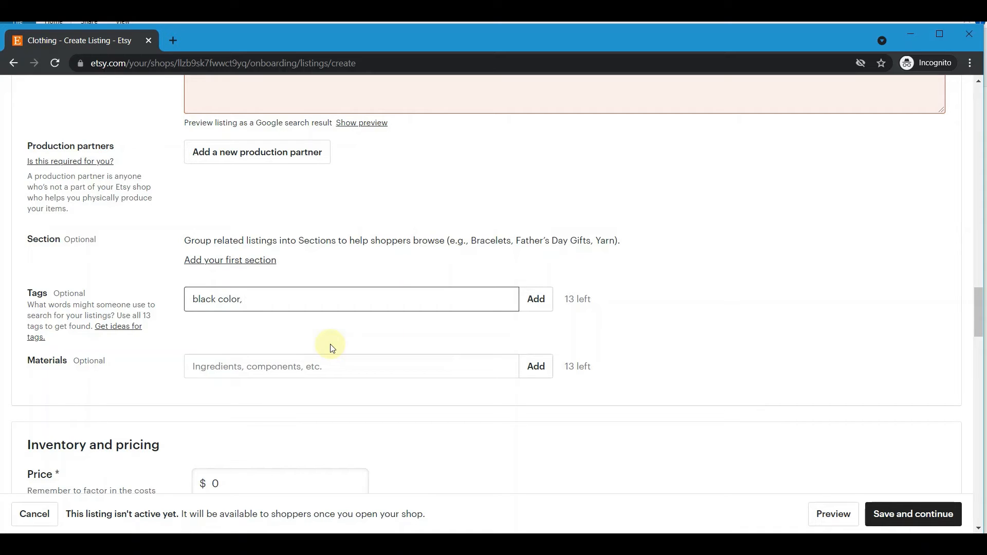
key("ctrl+a")
key("BackSpace")
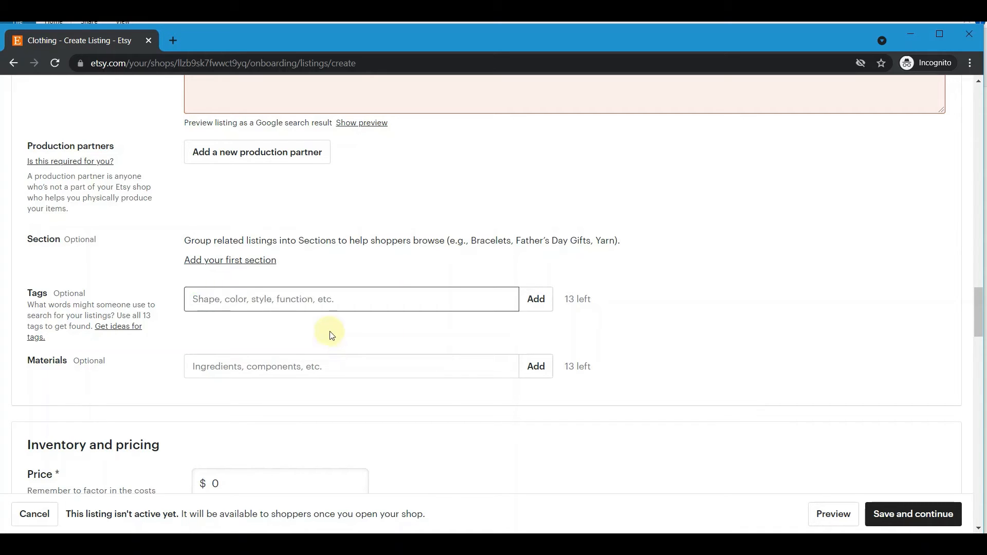
Select the Materials field, then move down to the Inventory and pricing section.
double_click(26, 369)
left_click(238, 370)
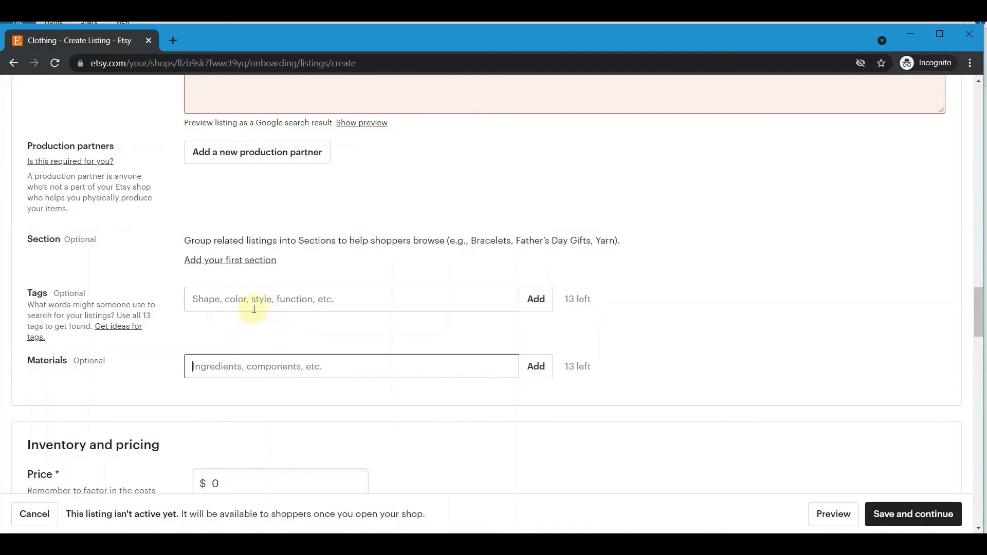
scroll(247, 285, "down", 3)
scroll(227, 281, "down", 3)
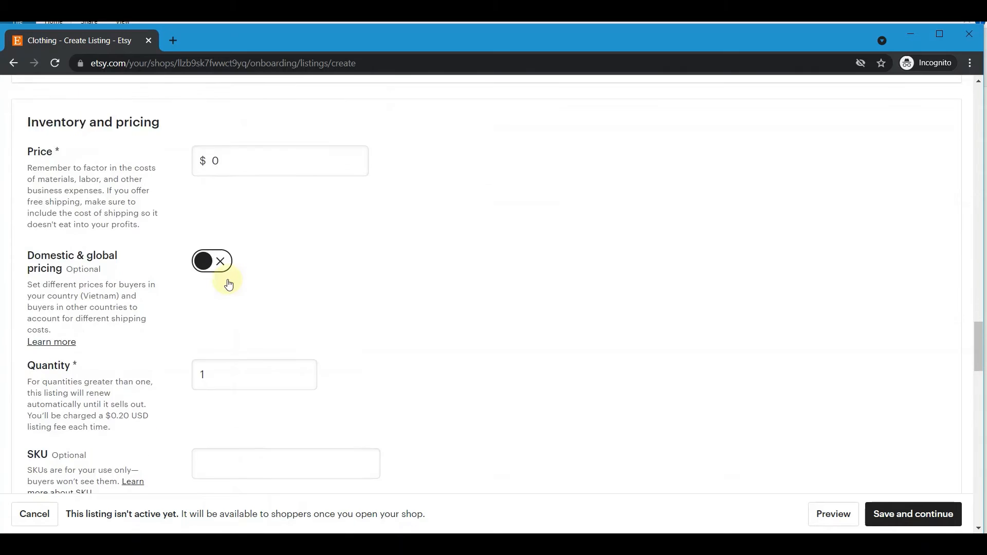
Delete the $0 value from the Price field so it is empty.
scroll(227, 282, "up", 3)
left_click(27, 278)
left_click_drag(29, 278, 171, 279)
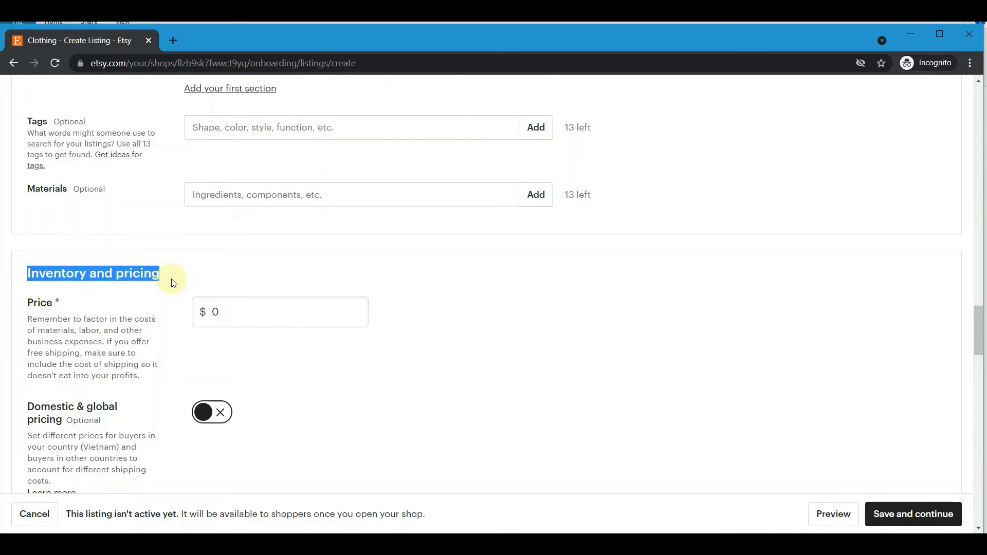
left_click_drag(29, 302, 68, 309)
left_click(65, 341)
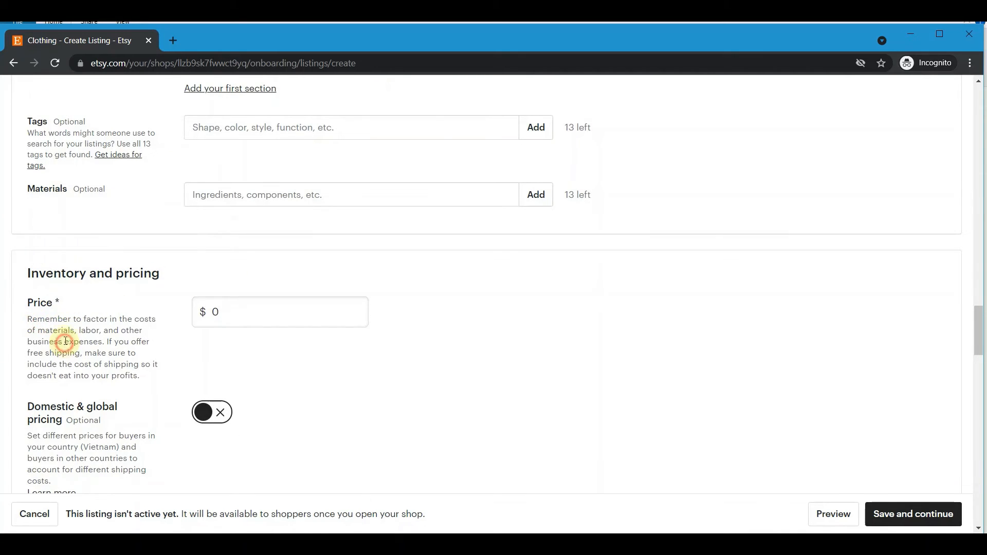
left_click(264, 305)
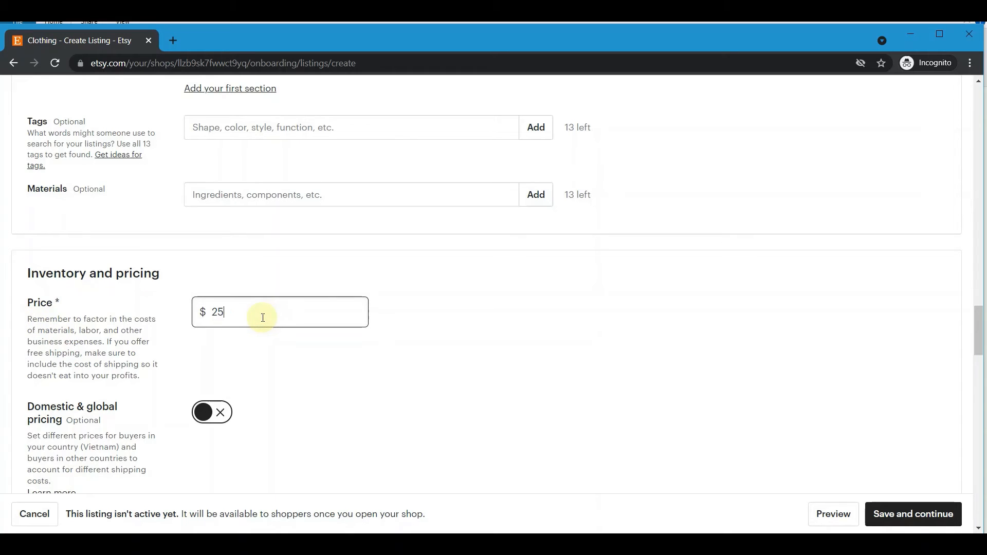
key("BackSpace")
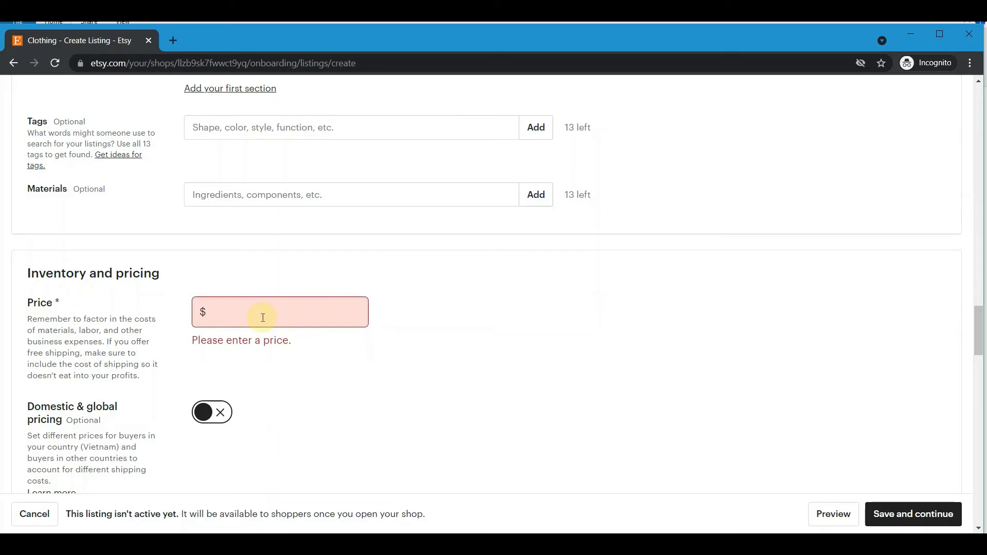
scroll(319, 346, "down", 3)
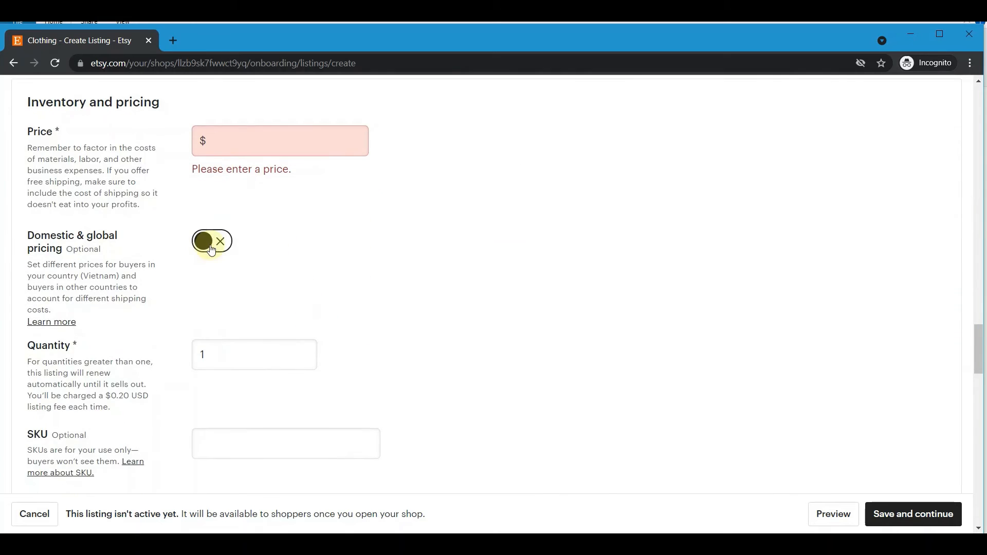
Leave Quantity at 1 and move down past SKU to the Variations section.
left_click(222, 355)
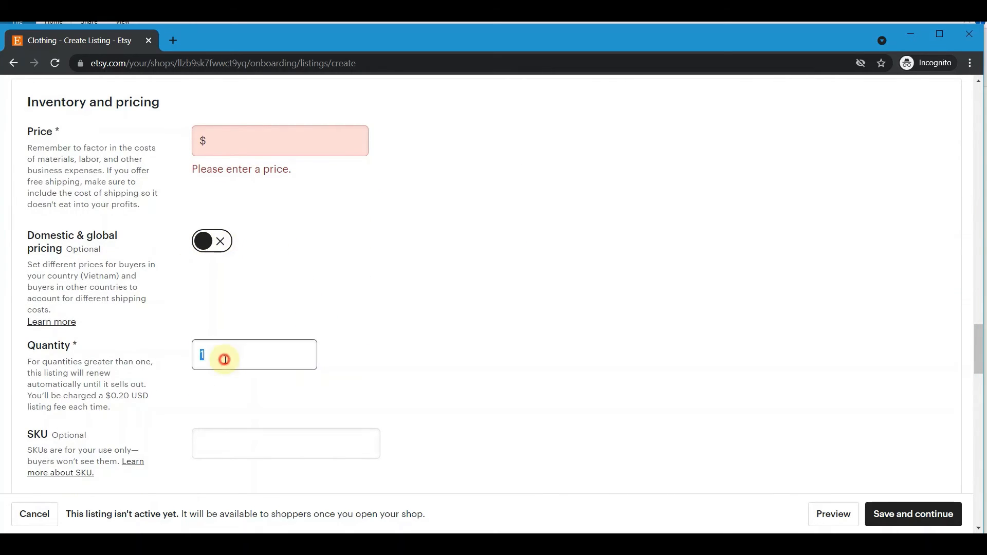
left_click_drag(32, 433, 101, 430)
left_click(221, 418)
left_click_drag(25, 437, 97, 436)
left_click(180, 396)
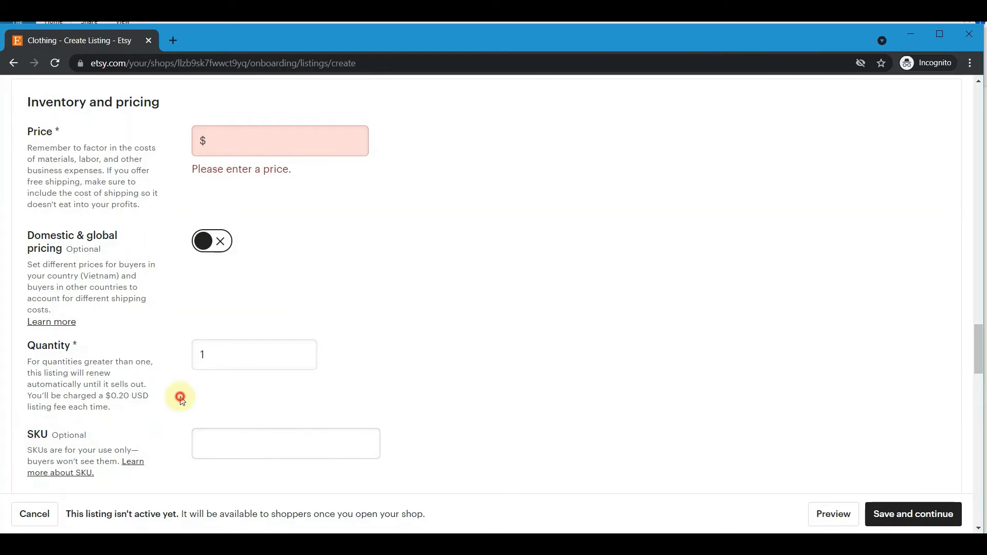
scroll(199, 338, "down", 3)
scroll(166, 277, "down", 3)
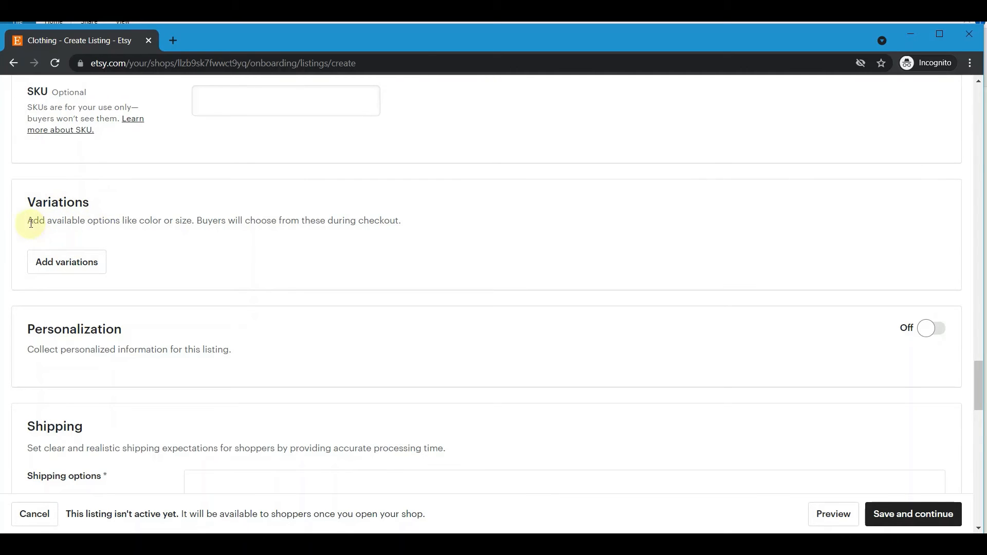
Start adding a variation, then cancel without adding one.
left_click(66, 260)
left_click(369, 311)
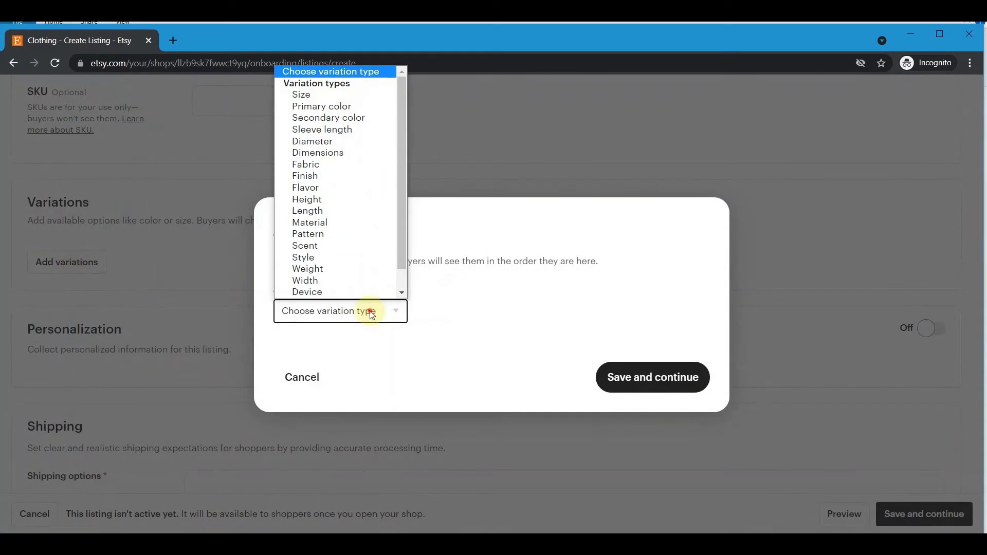
left_click(371, 315)
left_click(302, 377)
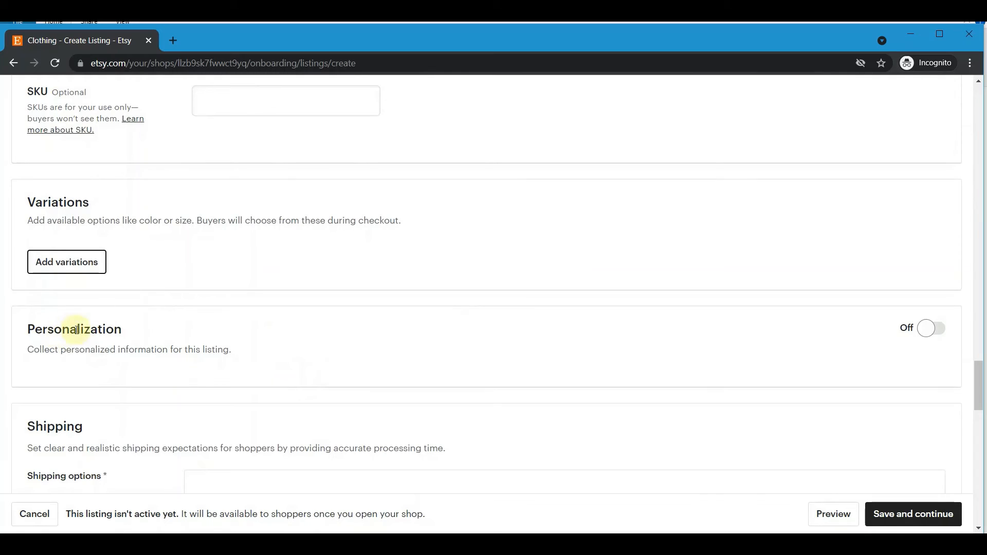
Keep Vietnam as country of origin and set processing time to 1 business day.
scroll(146, 342, "down", 3)
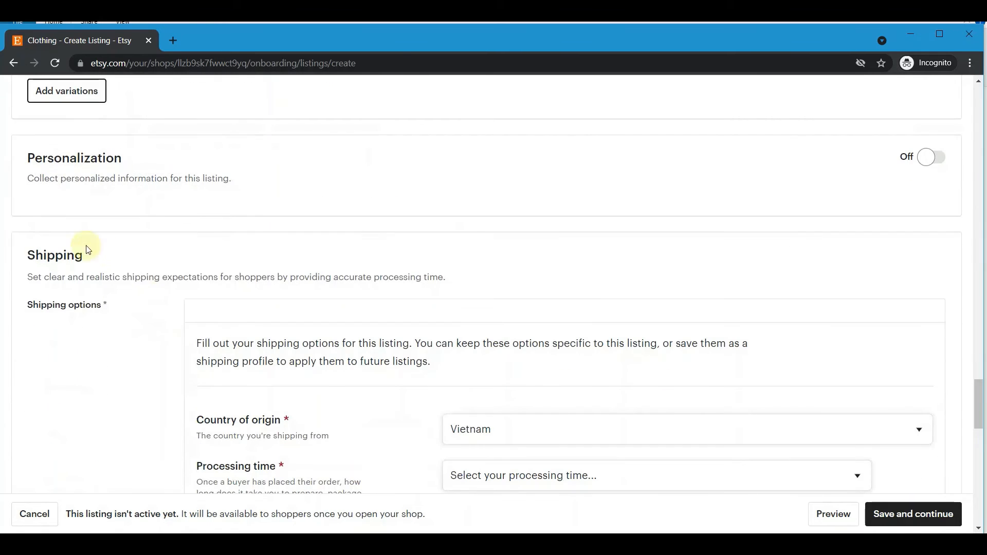
left_click_drag(28, 255, 100, 263)
left_click(89, 309)
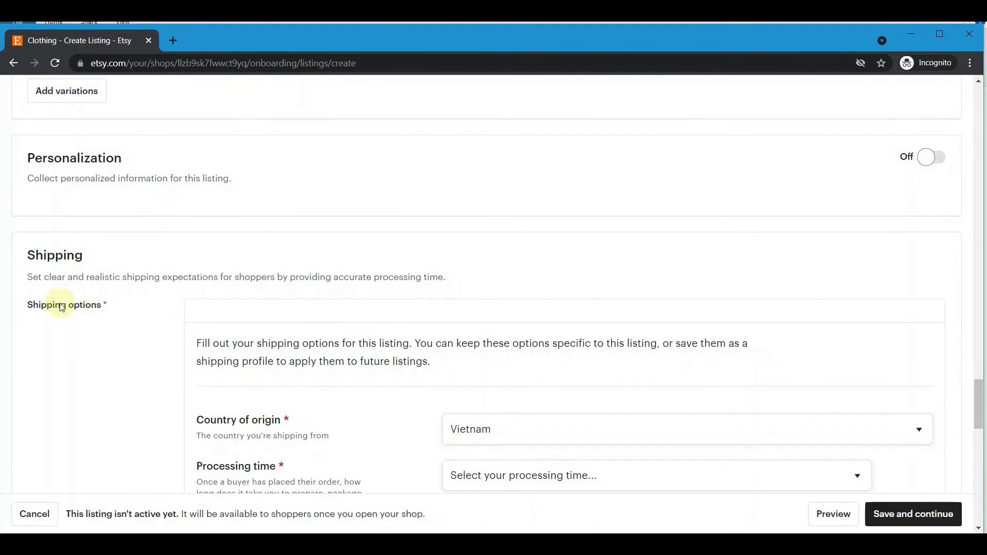
scroll(247, 315, "down", 3)
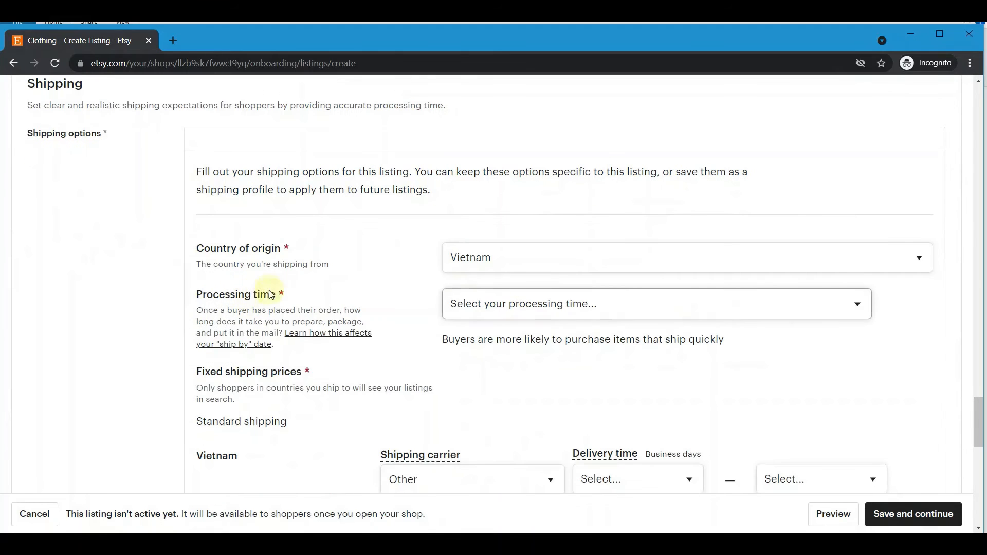
left_click(494, 257)
left_click(499, 259)
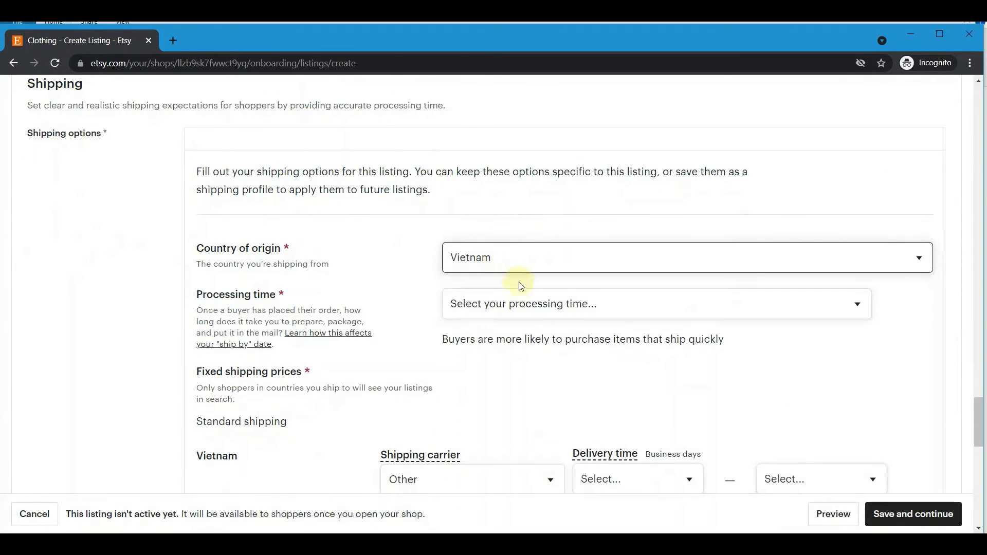
left_click(496, 304)
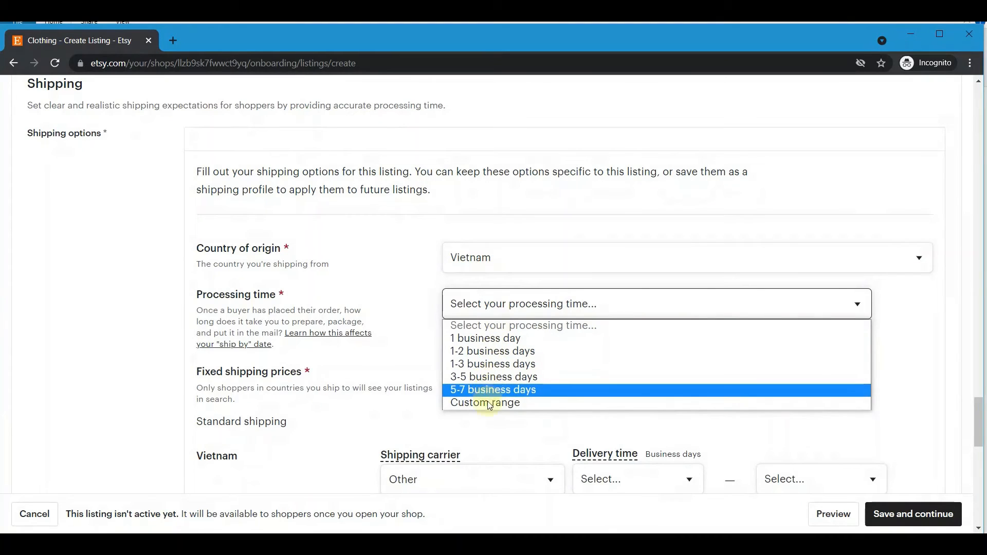
left_click(484, 338)
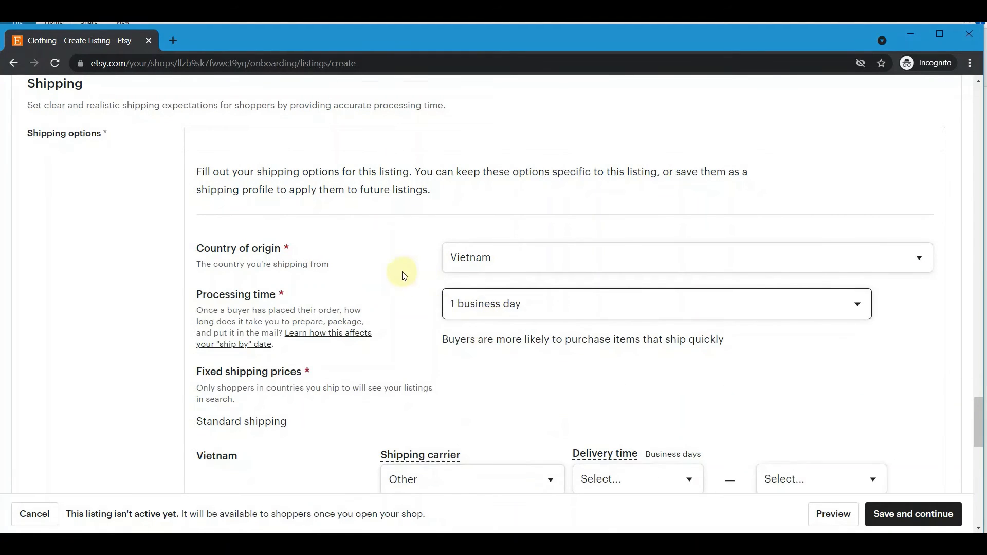
Scroll to the bottom of the form, past the free shipping settings.
scroll(390, 264, "down", 3)
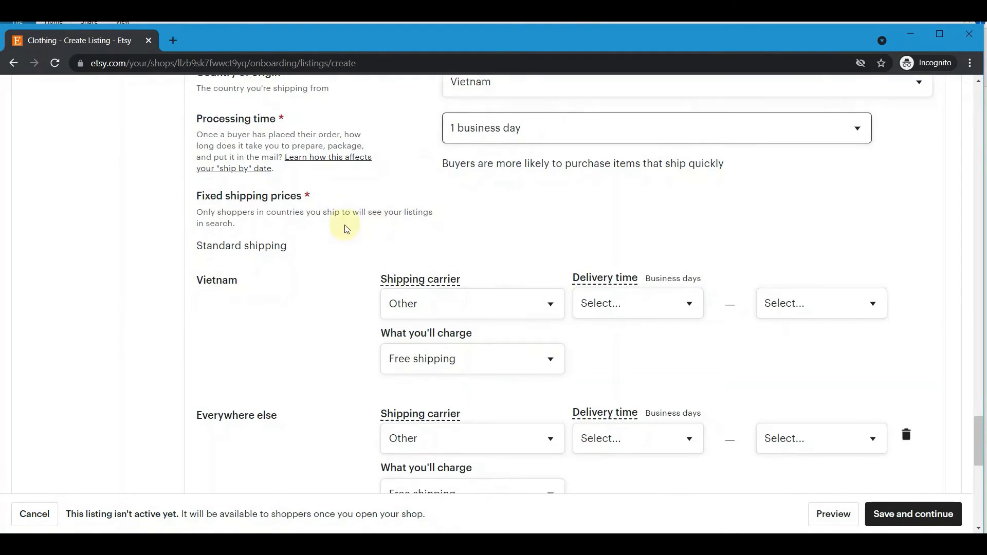
scroll(342, 226, "down", 3)
scroll(408, 137, "up", 3)
scroll(522, 291, "down", 3)
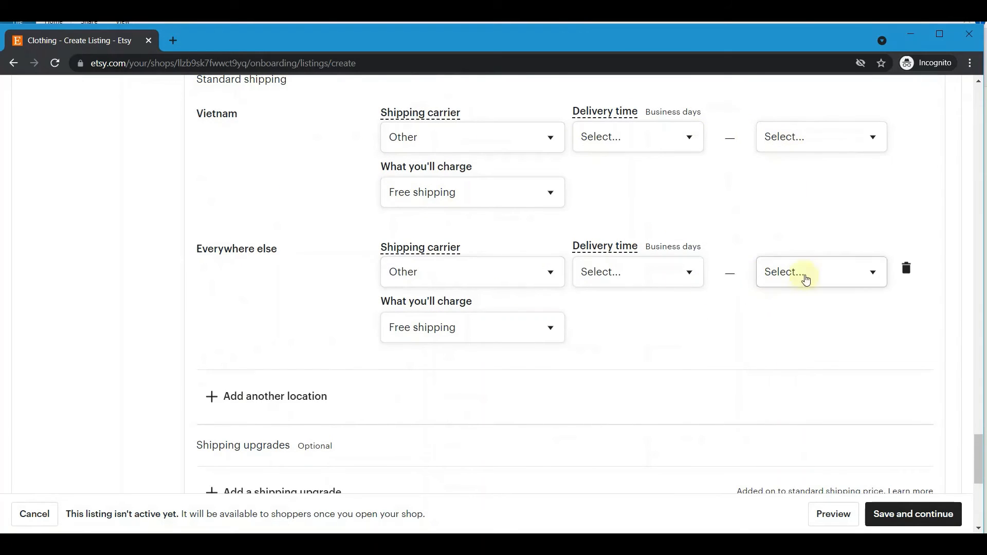
scroll(279, 240, "down", 3)
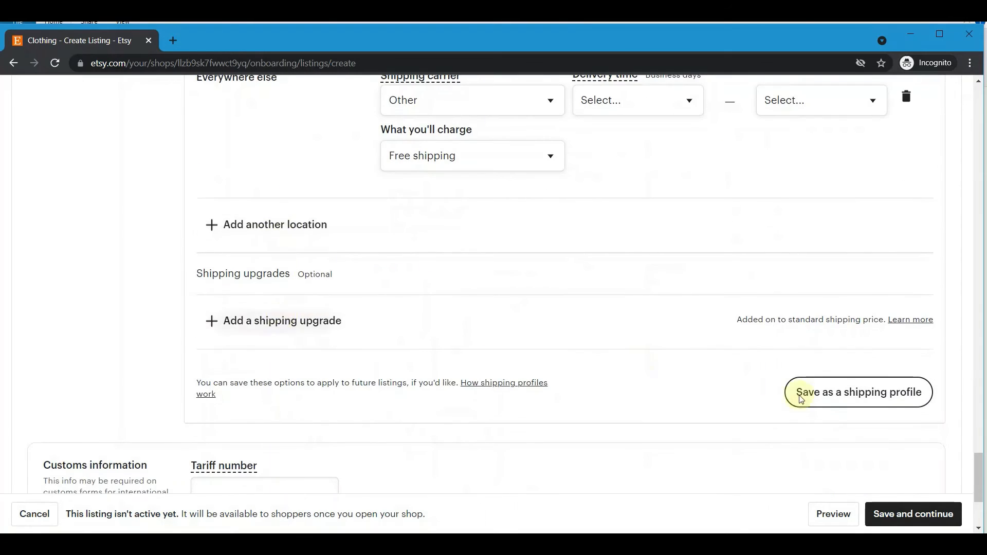
scroll(632, 353, "down", 3)
scroll(223, 334, "down", 1)
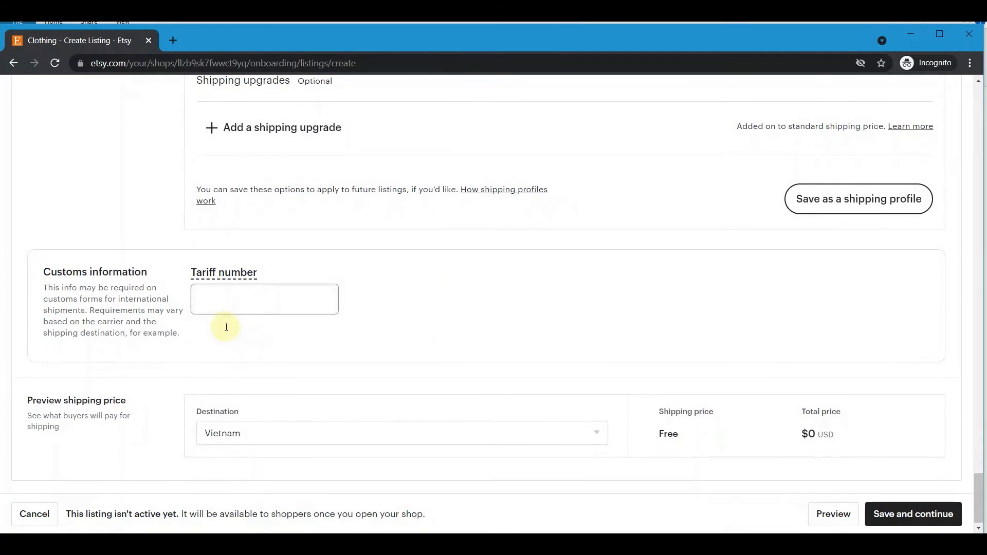
Attempt to save, then start typing 'Describe about prod' into the empty Description.
left_click(908, 514)
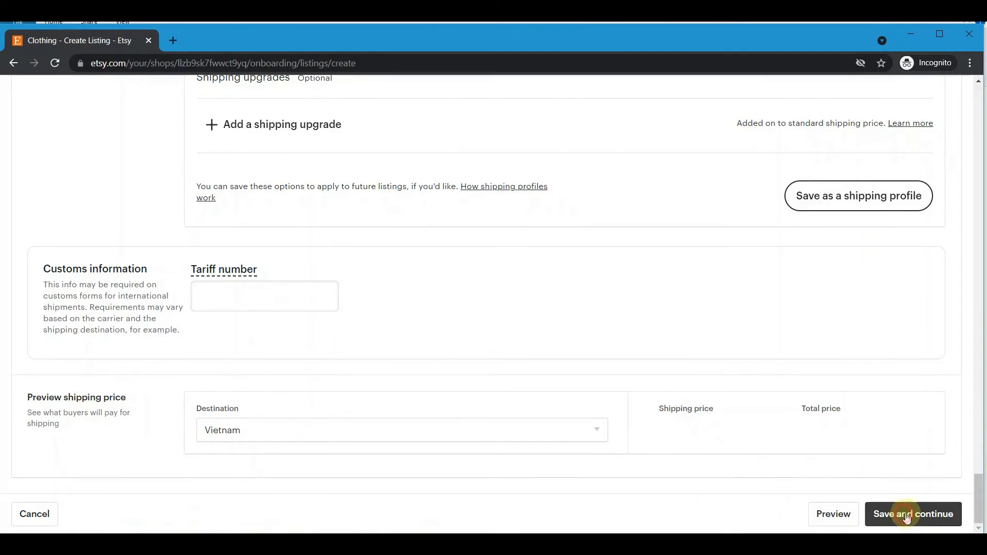
scroll(512, 303, "up", 20)
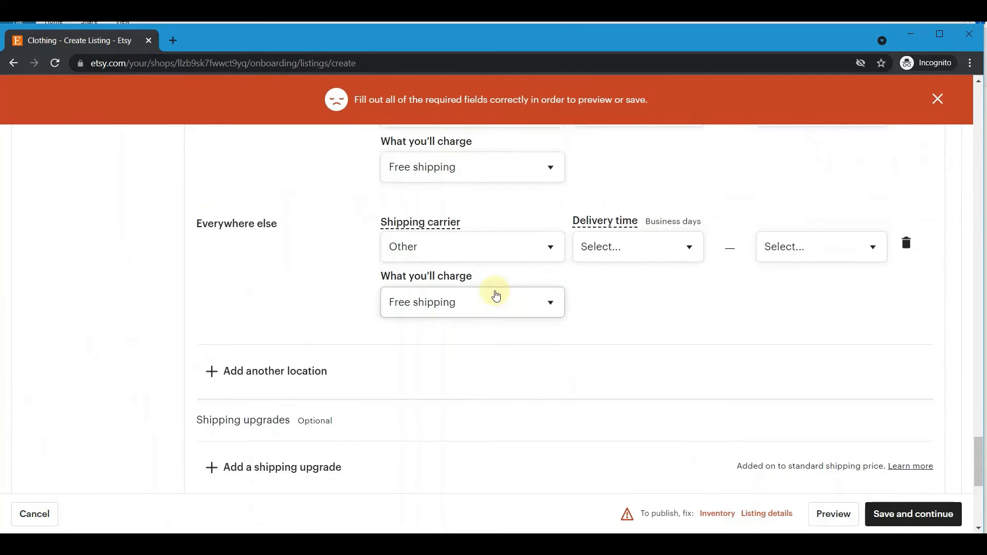
scroll(497, 287, "up", 10)
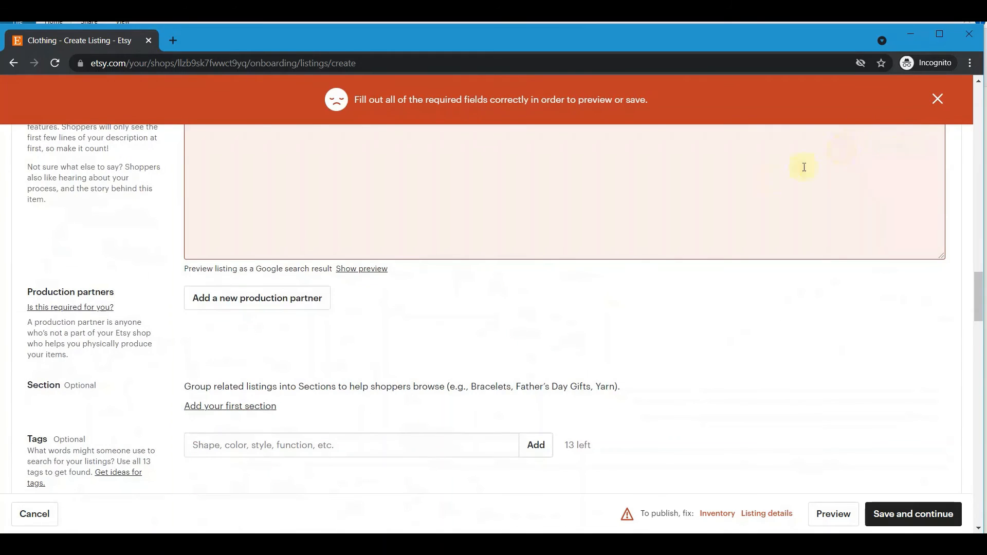
scroll(679, 221, "up", 3)
left_click(383, 294)
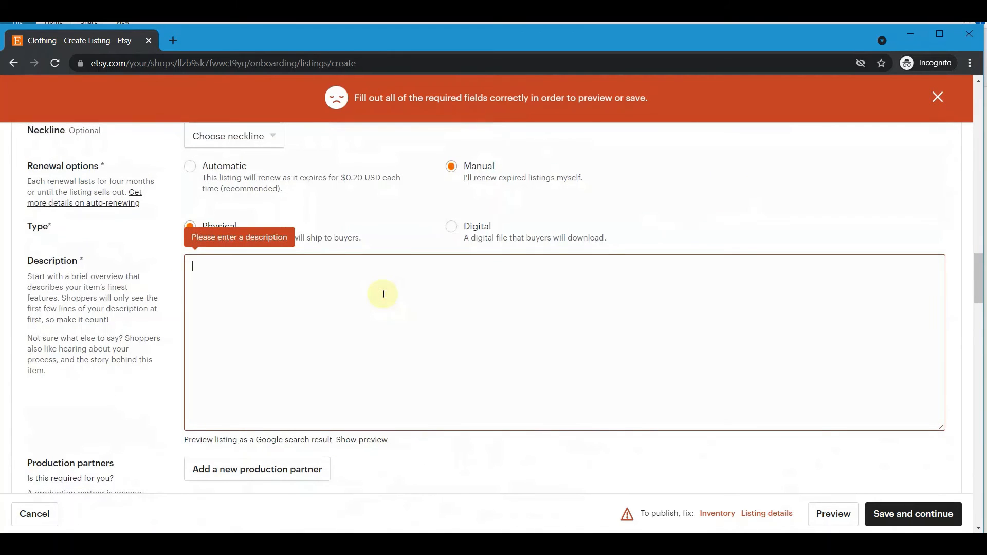
type("Des")
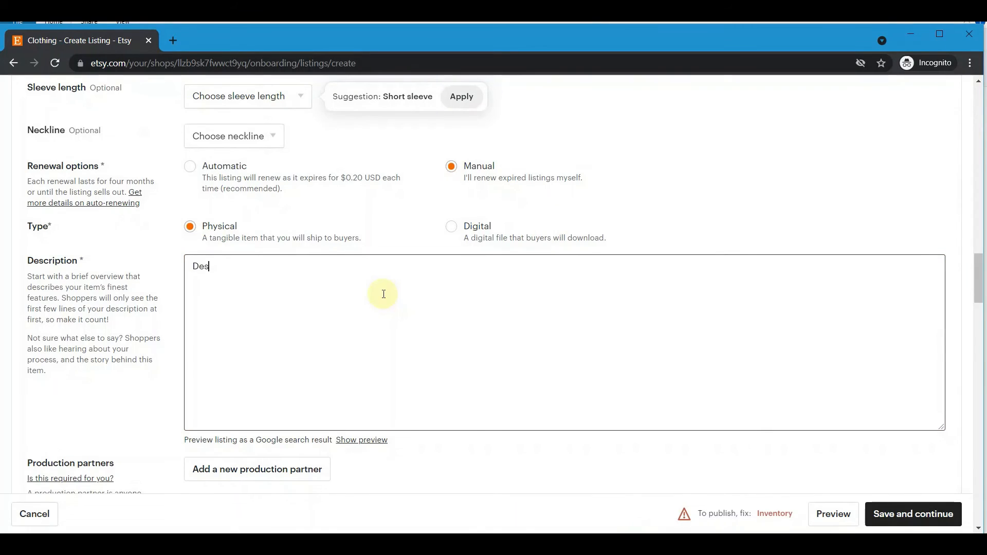
type("cribe abo")
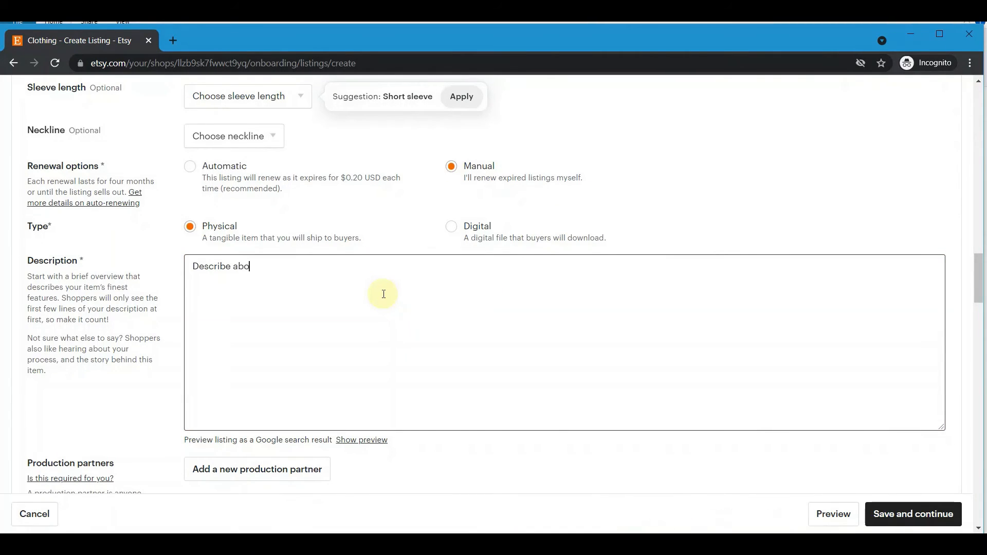
type("ut pro")
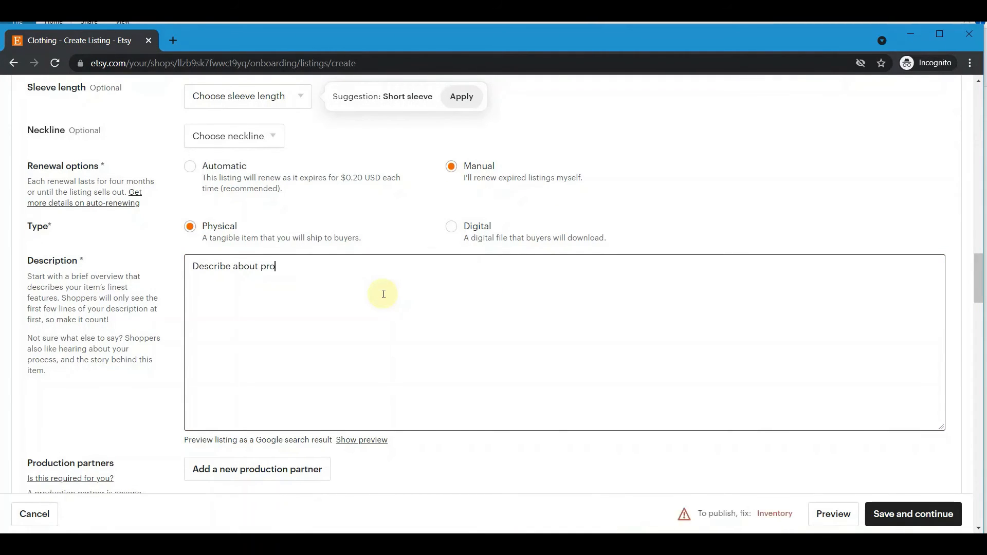
type("duct")
Set the sleeve length to Short sleeve and the neckline to Crew.
scroll(381, 298, "up", 3)
left_click(261, 270)
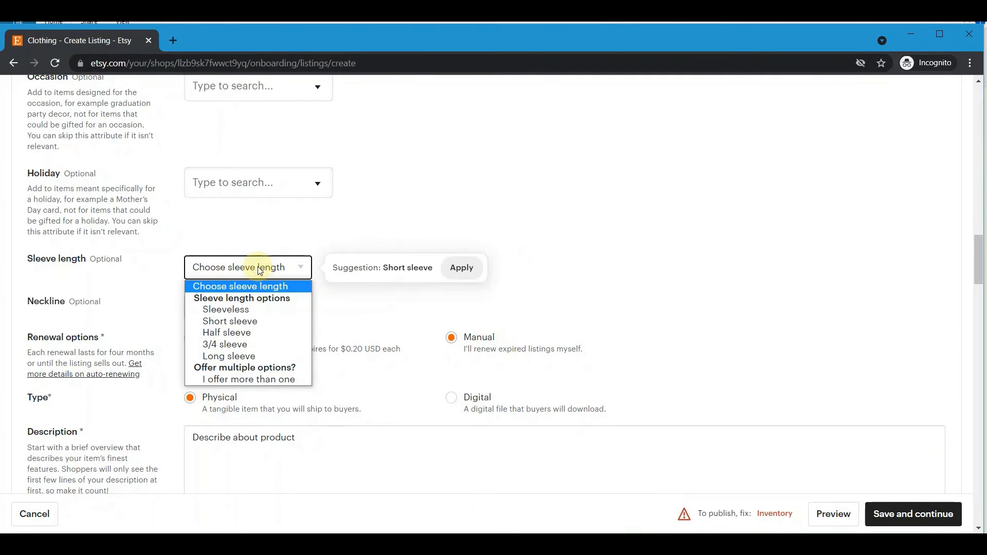
left_click(250, 321)
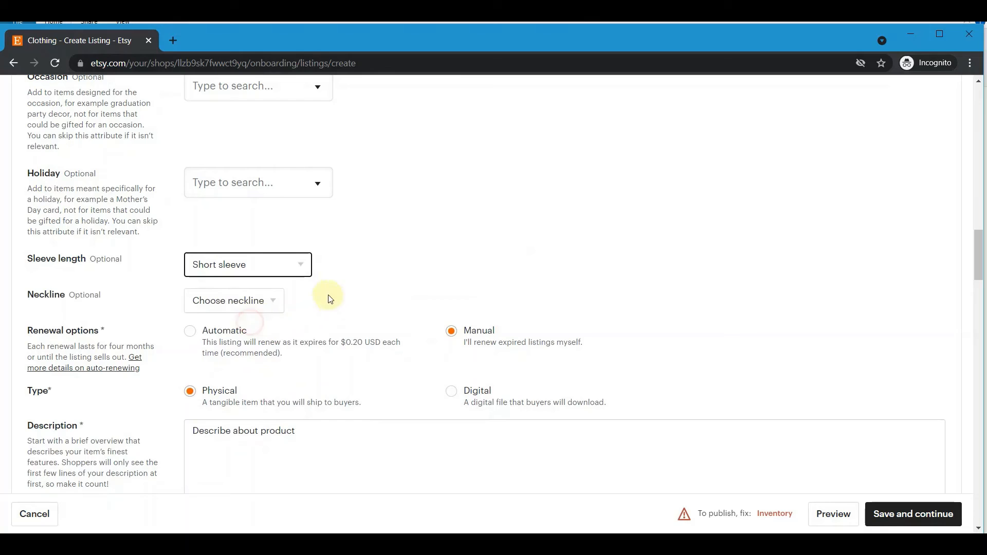
left_click(249, 298)
left_click(250, 299)
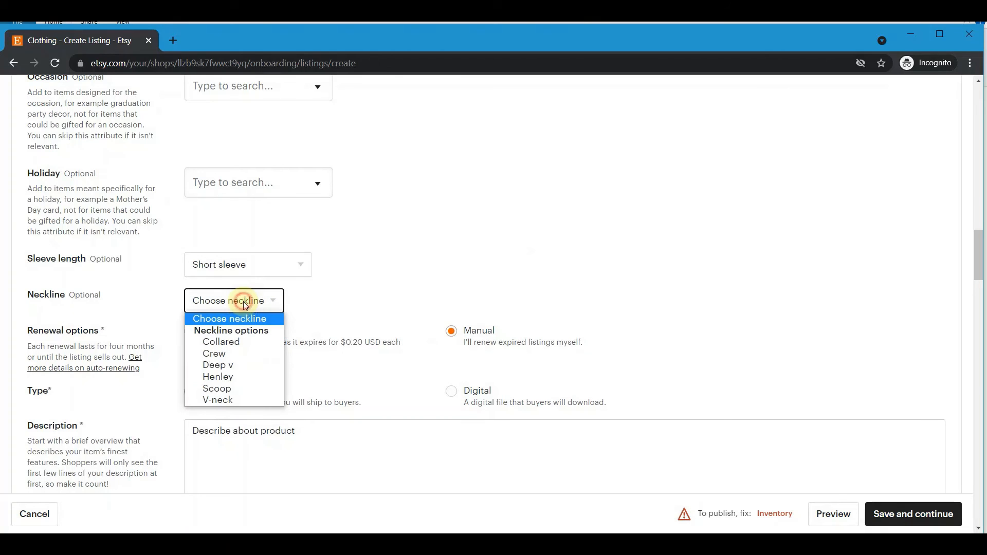
left_click(242, 355)
Enter a price of $100 for the listing.
scroll(334, 282, "up", 9)
scroll(333, 283, "up", 10)
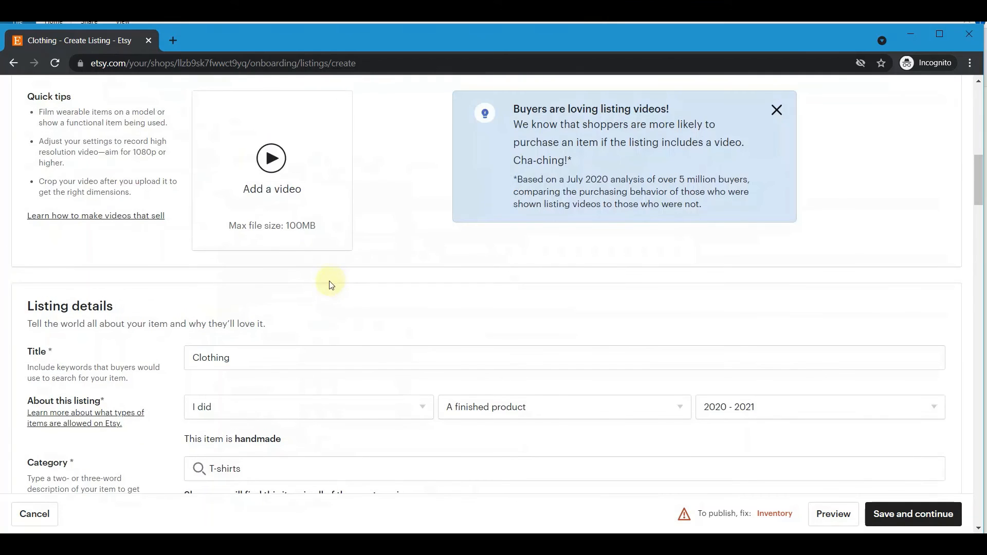
scroll(360, 308, "down", 10)
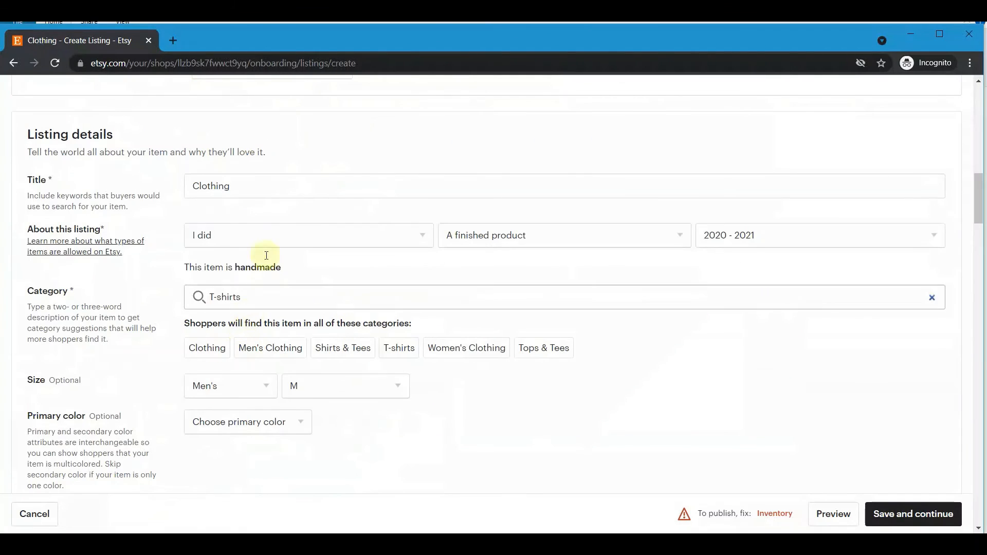
scroll(308, 365, "down", 14)
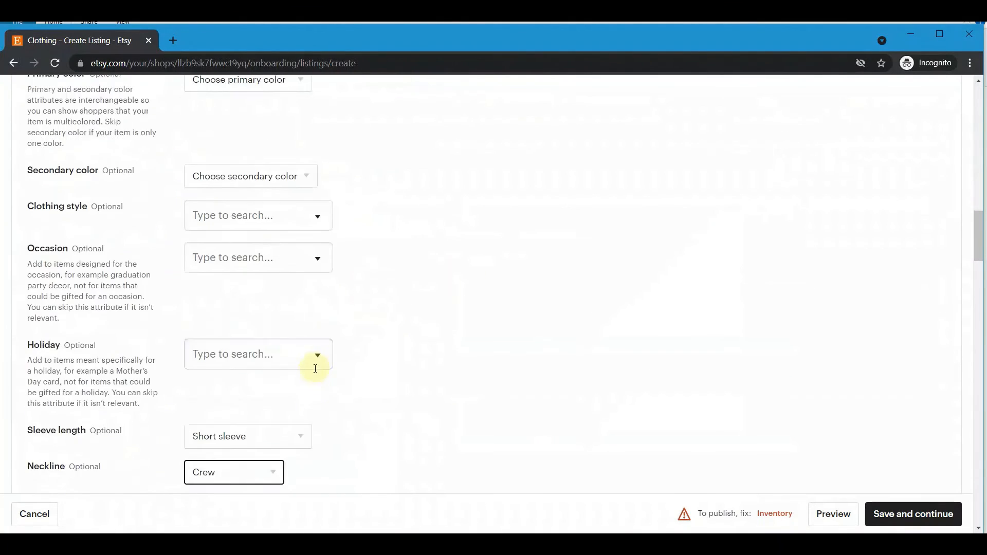
scroll(315, 348, "up", 3)
scroll(334, 352, "down", 7)
scroll(344, 350, "down", 5)
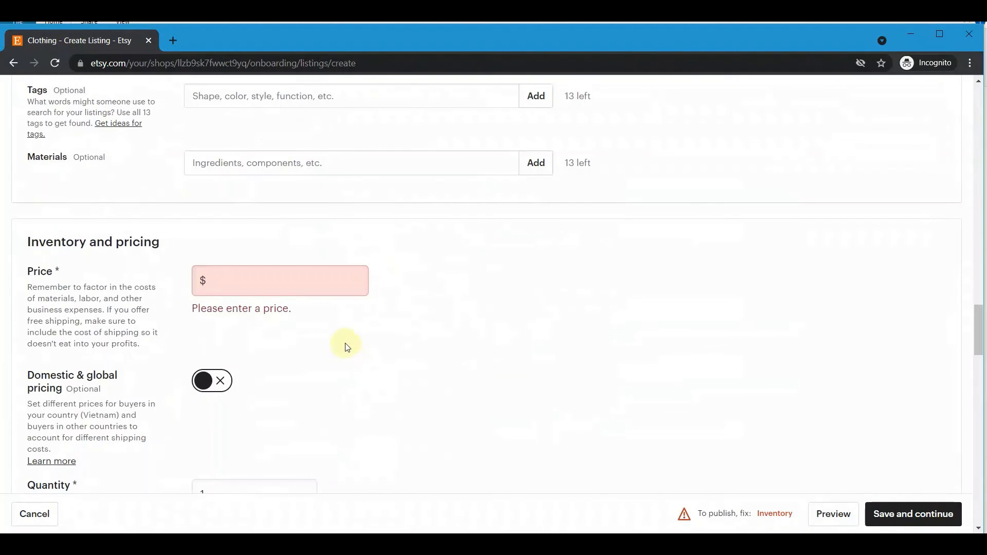
left_click(255, 289)
type("100")
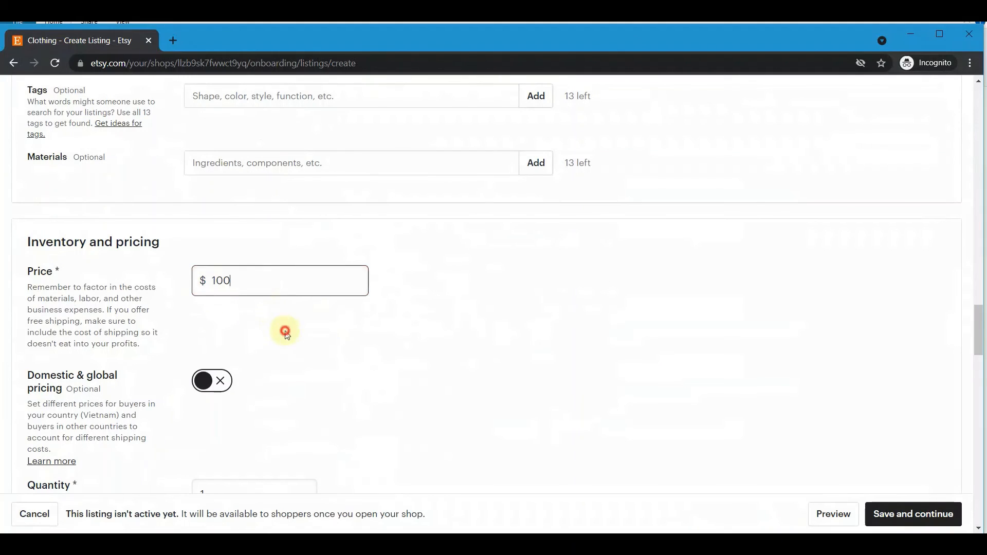
left_click(286, 332)
Save the listing and continue.
scroll(294, 349, "down", 3)
scroll(275, 346, "down", 12)
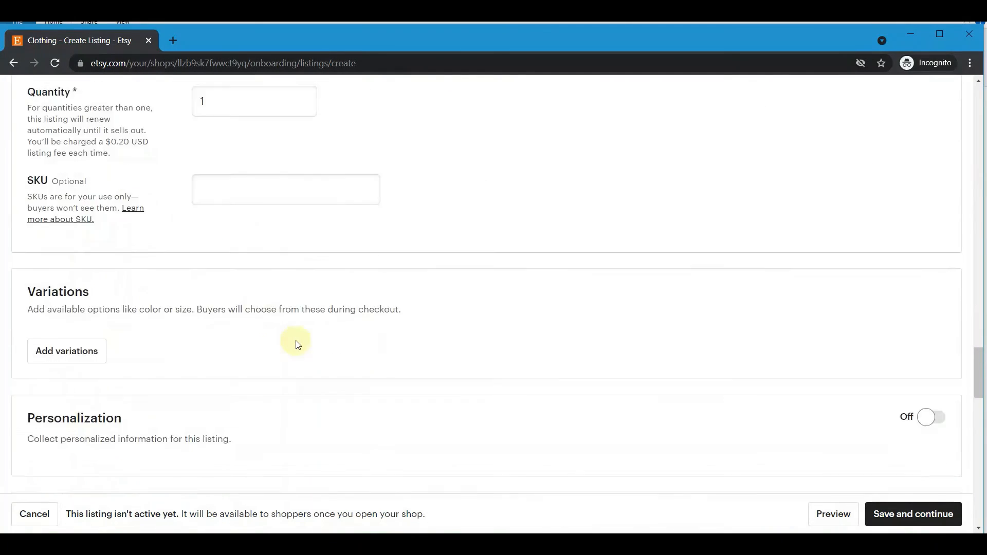
scroll(512, 297, "down", 6)
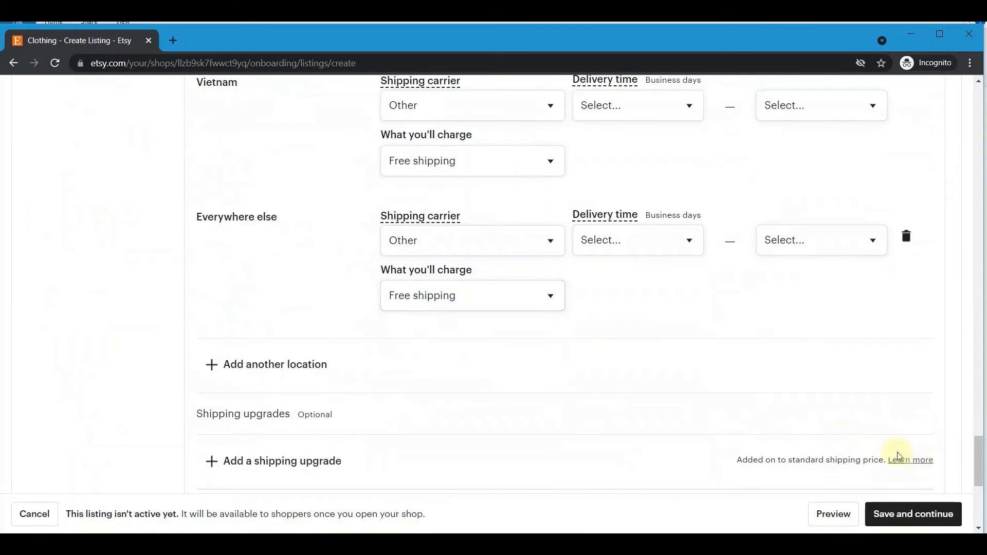
left_click(902, 512)
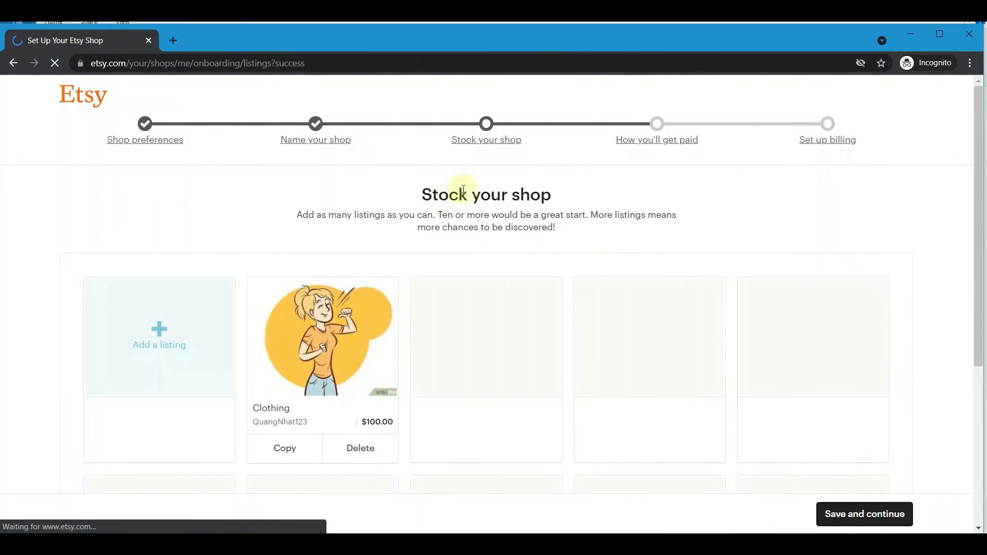
Review the $100.00 Clothing listing in the Stock your shop grid, then continue.
scroll(335, 264, "down", 5)
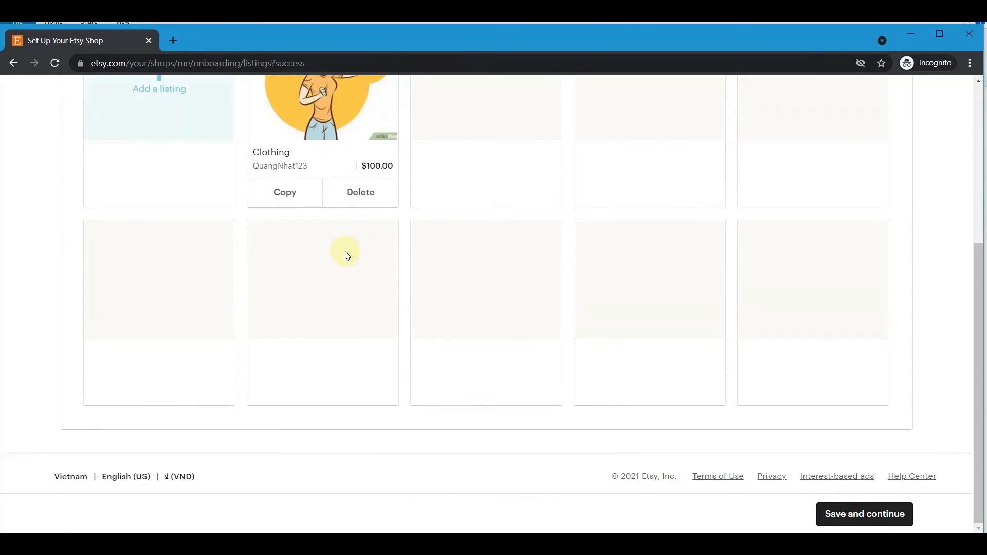
scroll(347, 256, "up", 3)
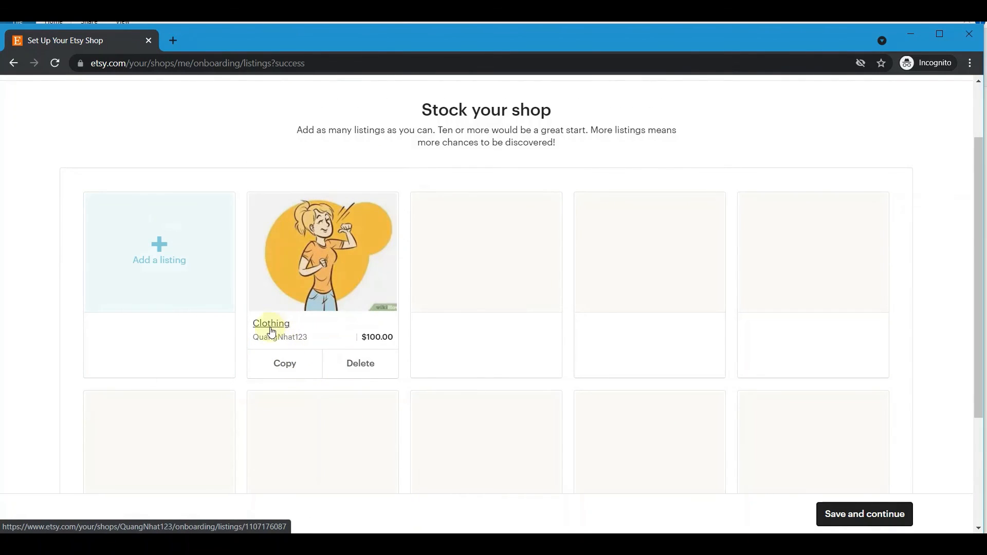
scroll(412, 245, "up", 2)
scroll(410, 238, "down", 3)
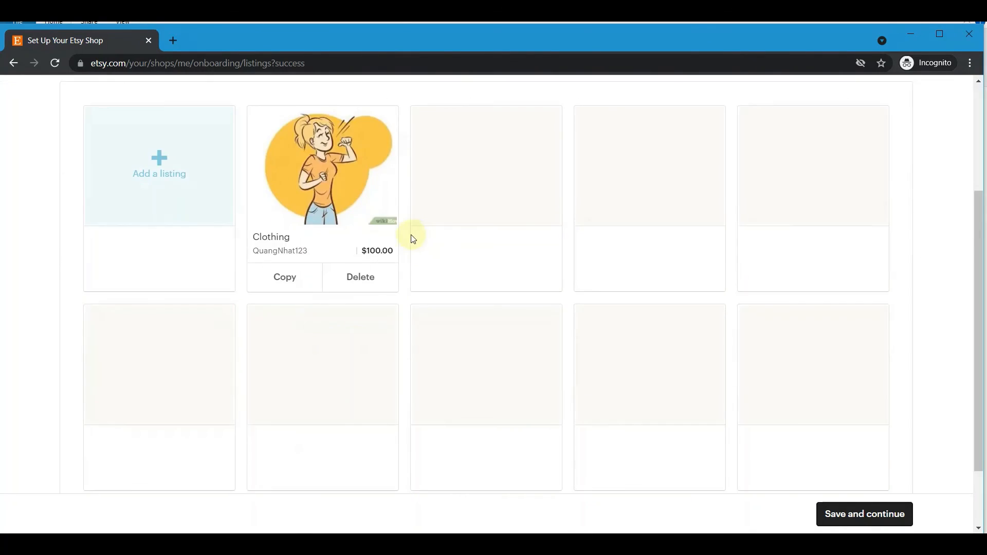
scroll(345, 252, "up", 3)
left_click(854, 514)
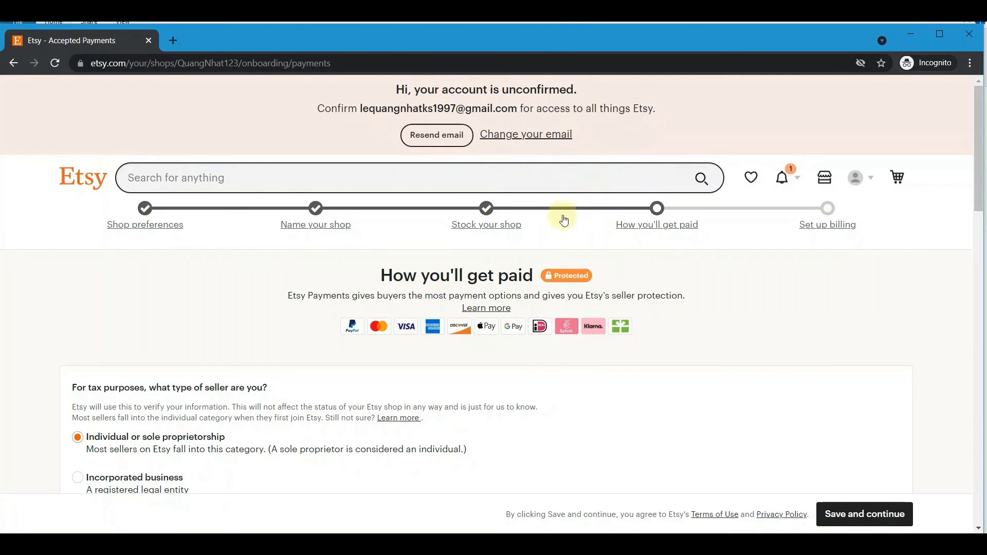
Try Incorporated business, then reselect Individual or sole proprietorship as the seller type.
scroll(527, 226, "down", 1)
scroll(527, 226, "down", 2)
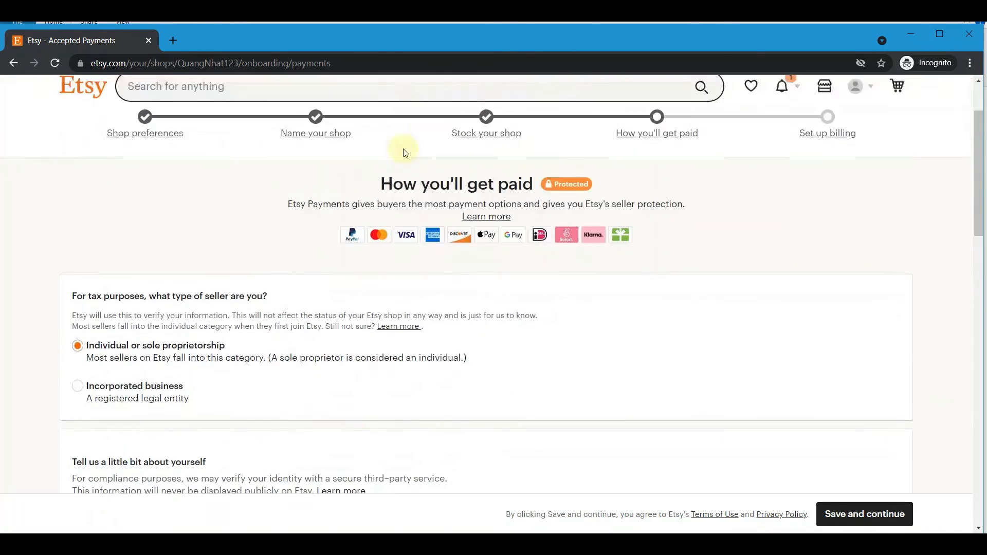
scroll(403, 150, "up", 4)
left_click_drag(382, 276, 534, 278)
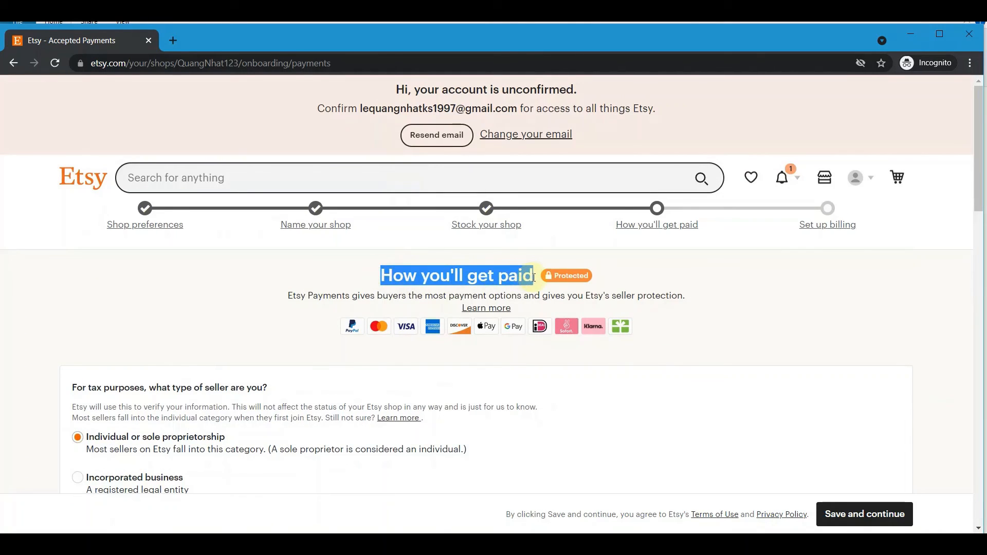
left_click(384, 350)
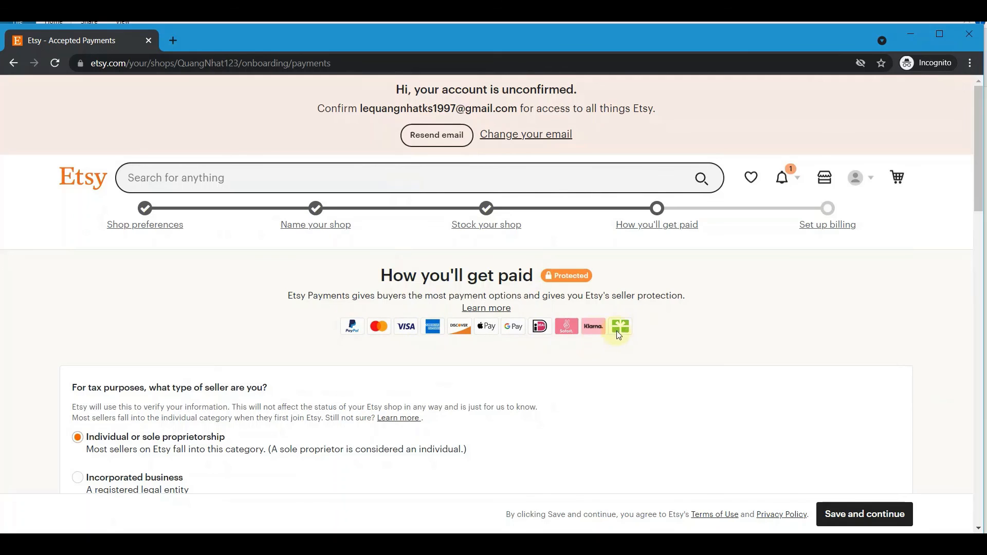
scroll(223, 310, "down", 3)
scroll(209, 295, "down", 3)
scroll(110, 298, "up", 3)
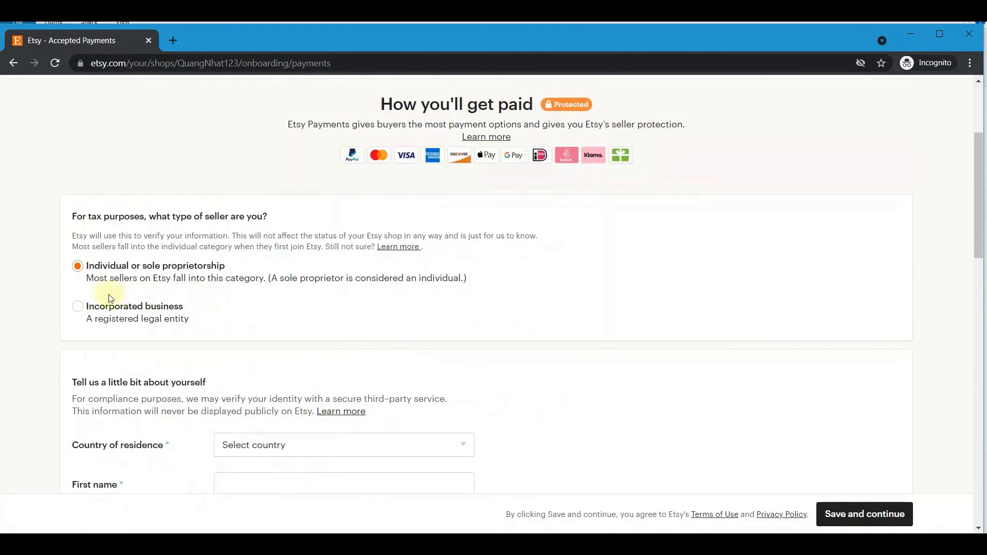
left_click(83, 308)
left_click(90, 271)
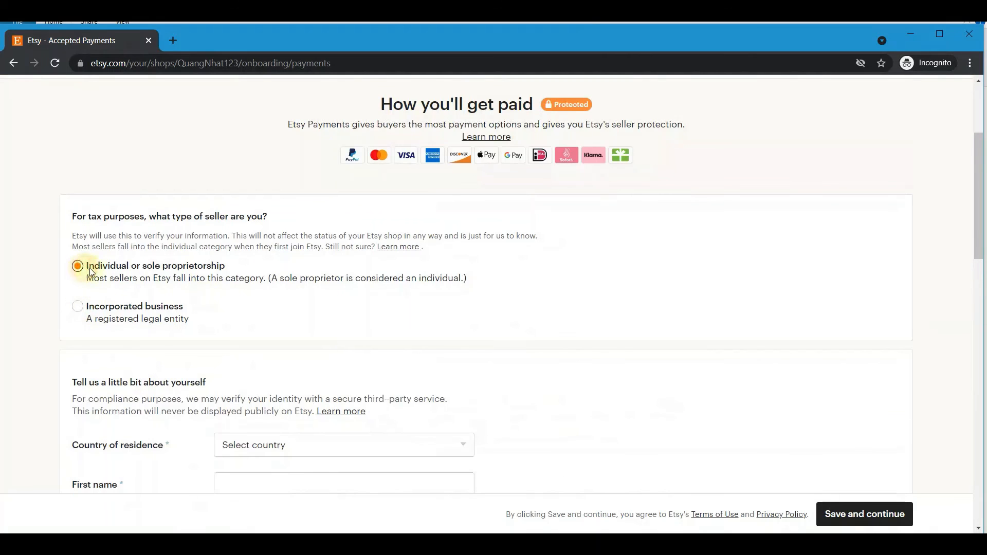
Open the Country of residence list and close it without choosing a country.
scroll(239, 278, "up", 3)
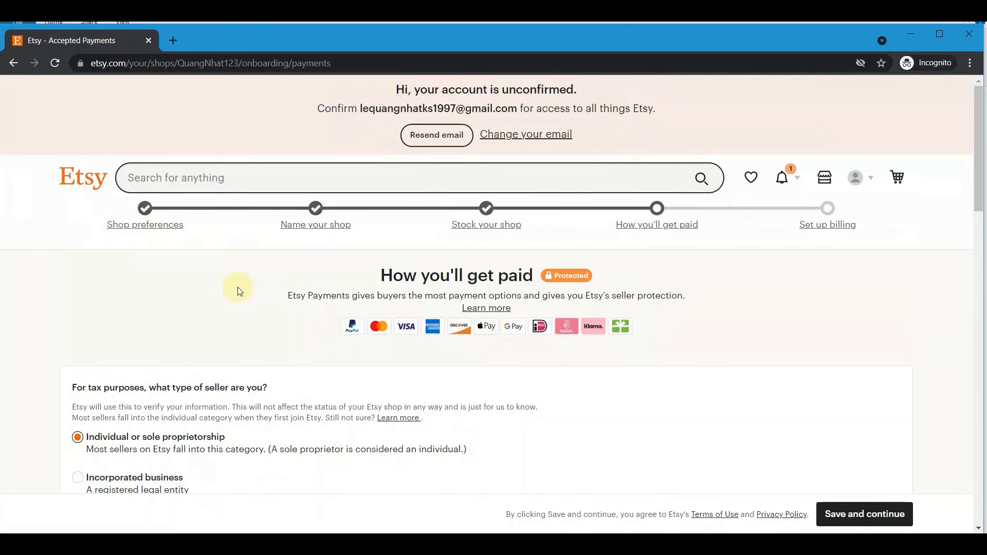
scroll(239, 292, "down", 6)
left_click(288, 275)
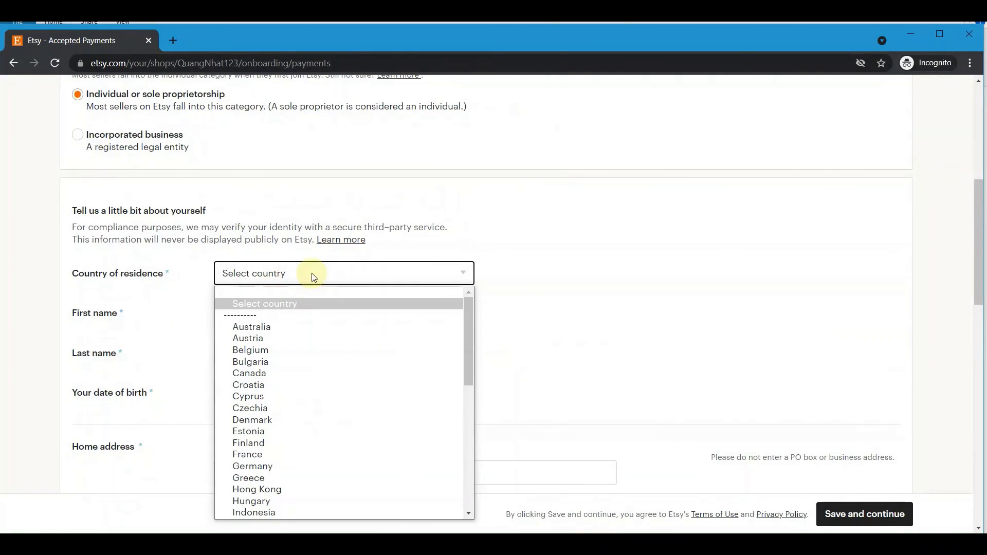
left_click(314, 277)
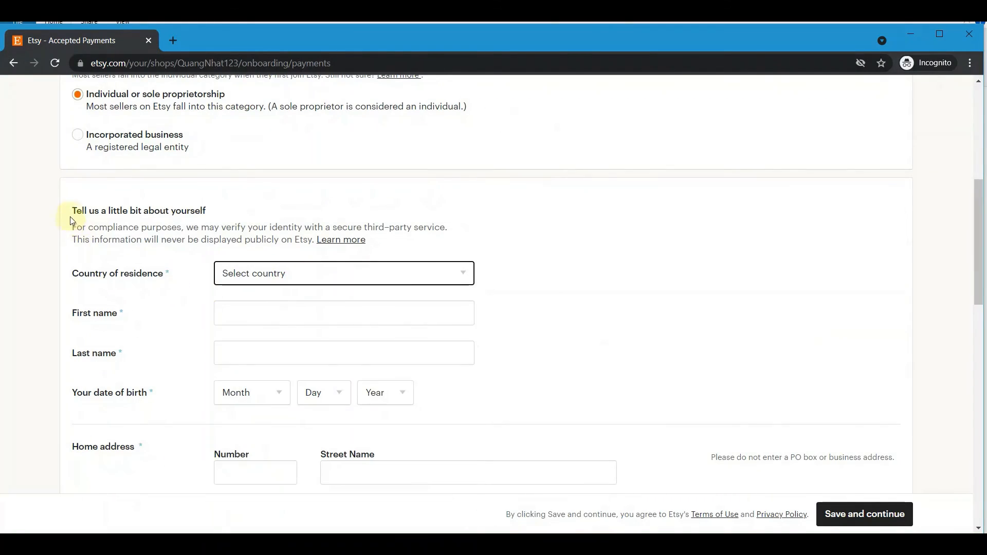